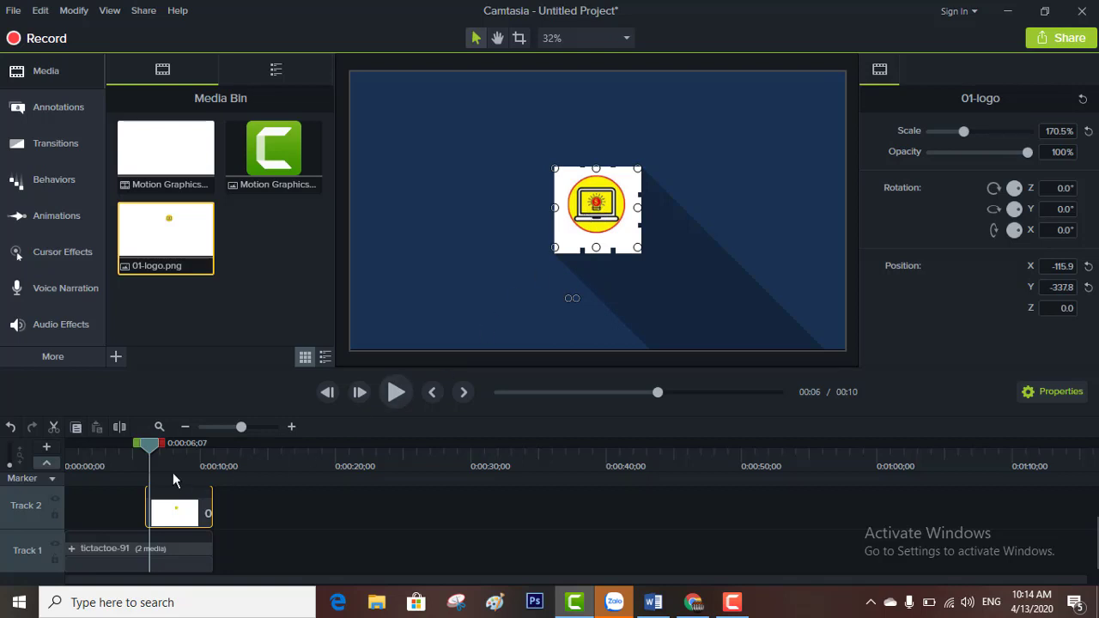
Play back the intro from about 2 seconds to check how the logo sits over the animated squares.
{"action": "left_click_drag", "start_coordinate": [151, 446], "coordinate": [103, 445]}
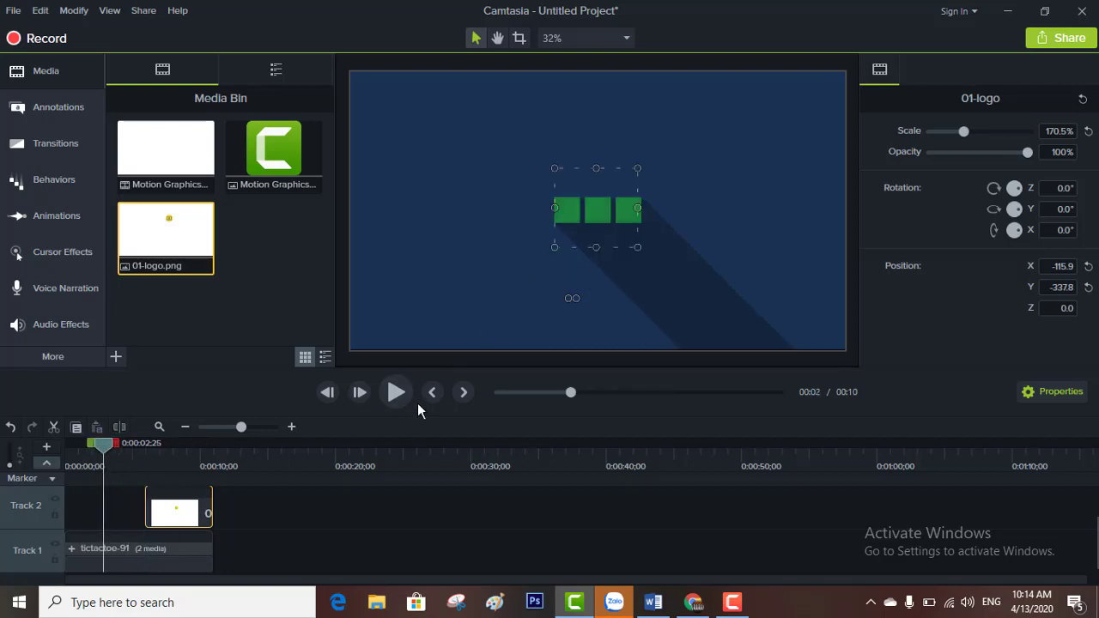
{"action": "left_click", "coordinate": [396, 392]}
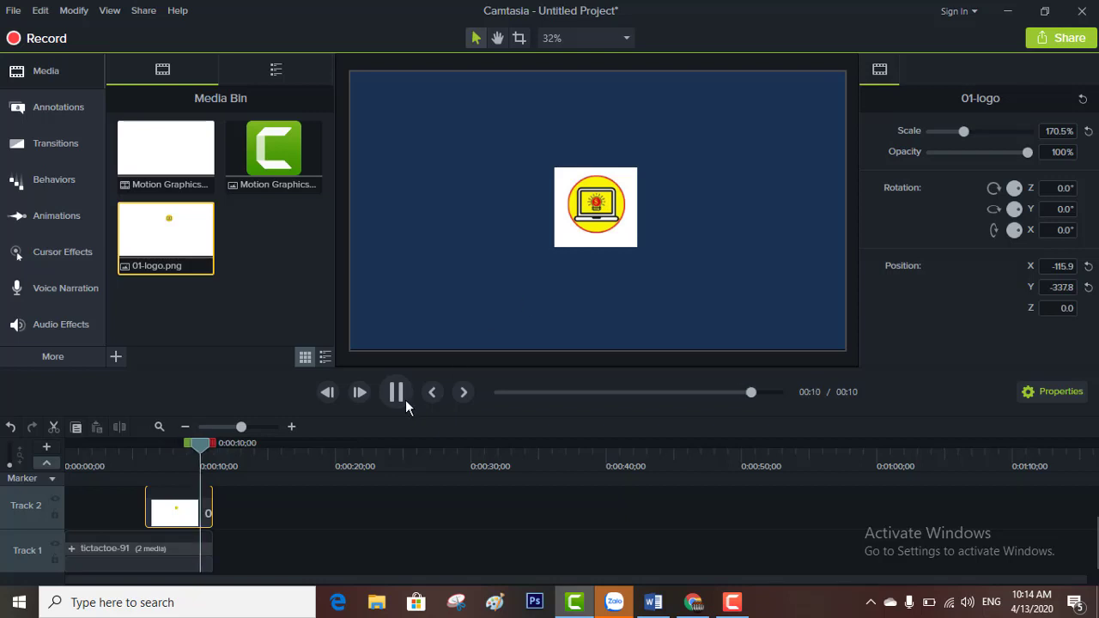
{"action": "left_click", "coordinate": [397, 392]}
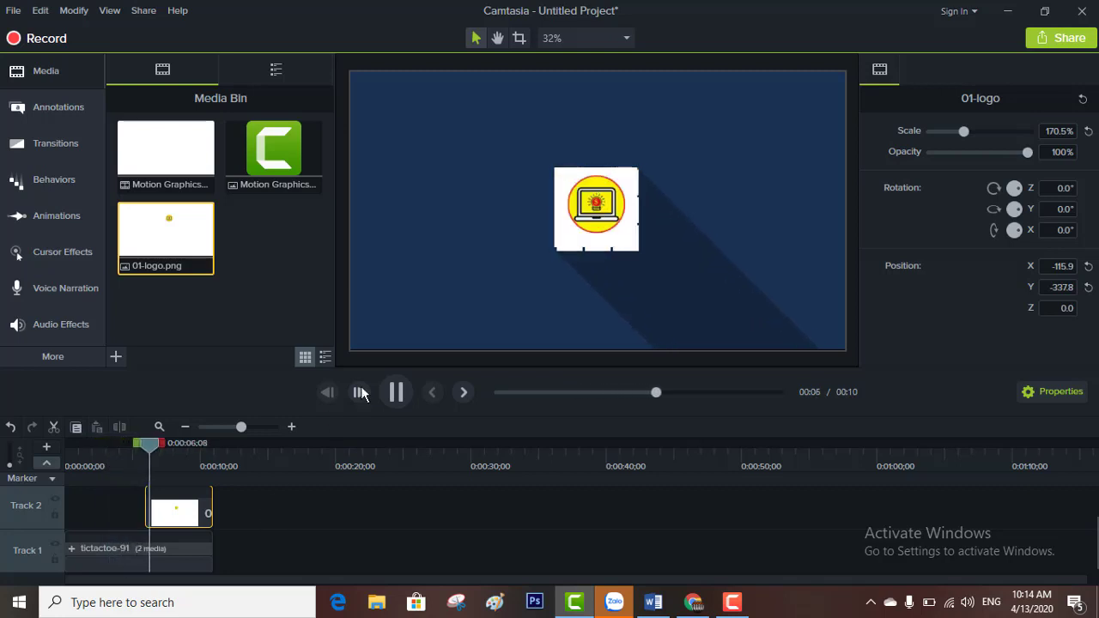
{"action": "left_click", "coordinate": [395, 393]}
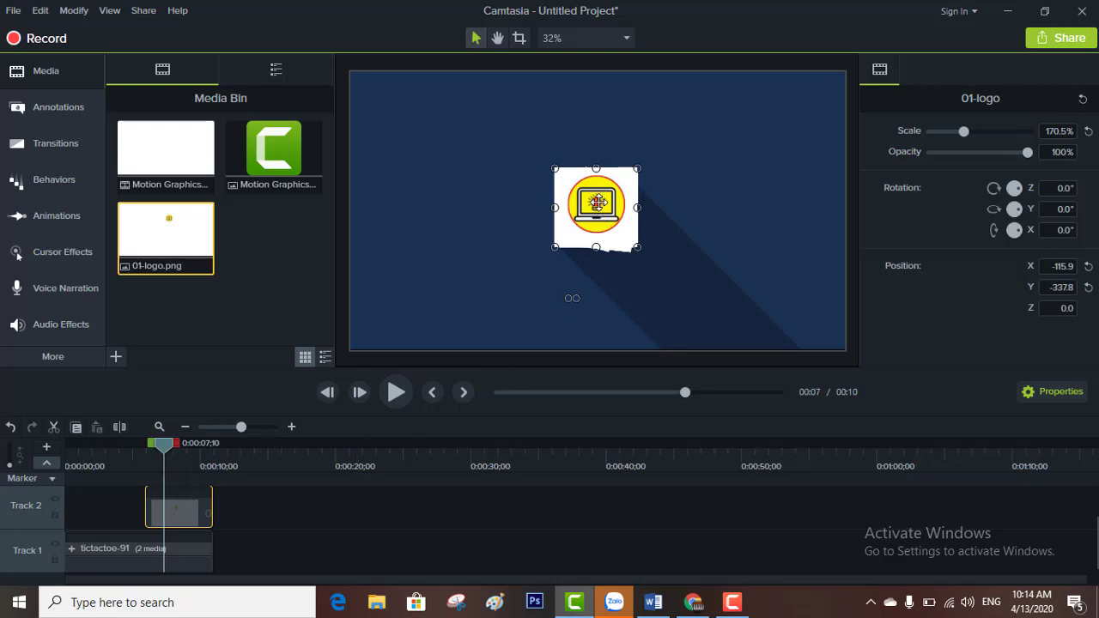
Nudge the logo slightly on the canvas, check its playback, and scale it down to 163.6%.
{"action": "left_click_drag", "start_coordinate": [598, 202], "coordinate": [597, 203]}
{"action": "left_click", "coordinate": [543, 516]}
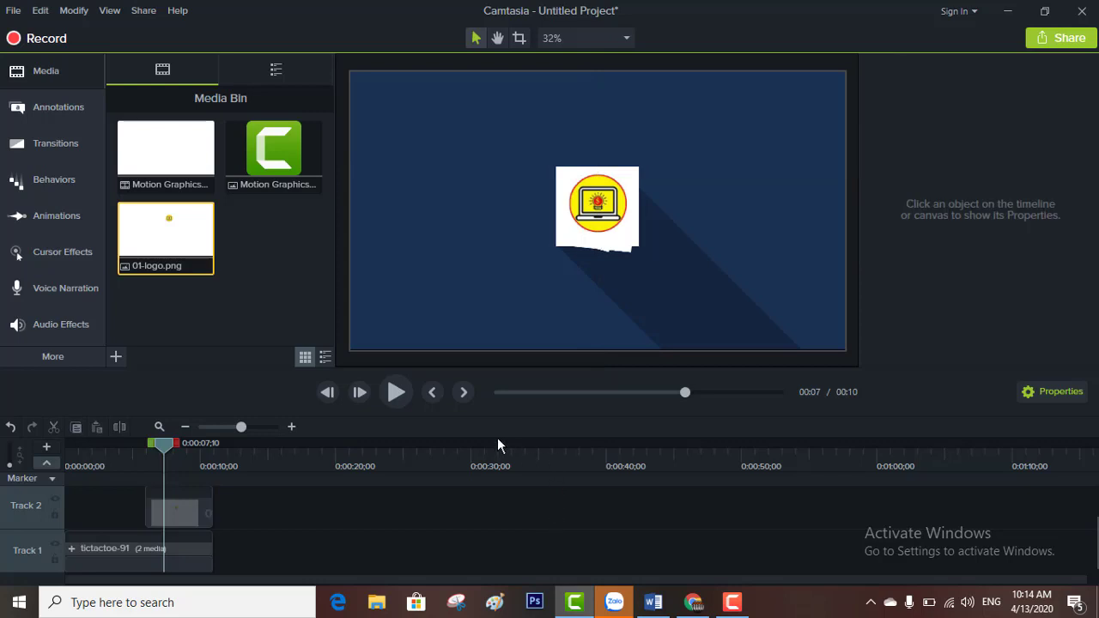
{"action": "left_click", "coordinate": [397, 392]}
{"action": "left_click", "coordinate": [617, 204]}
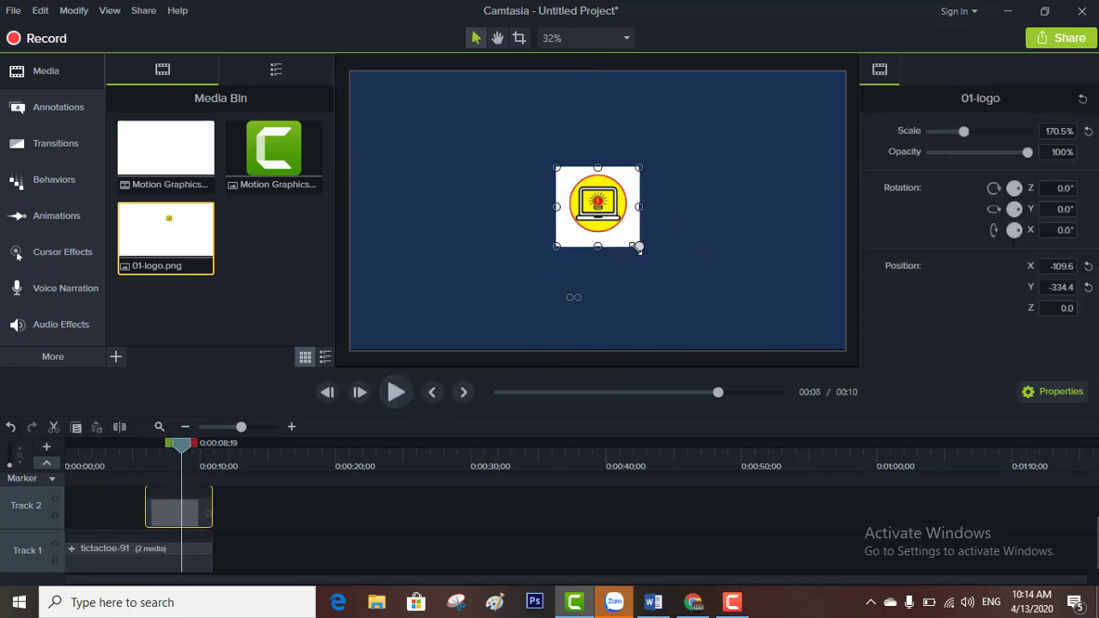
{"action": "left_click_drag", "start_coordinate": [638, 247], "coordinate": [635, 243]}
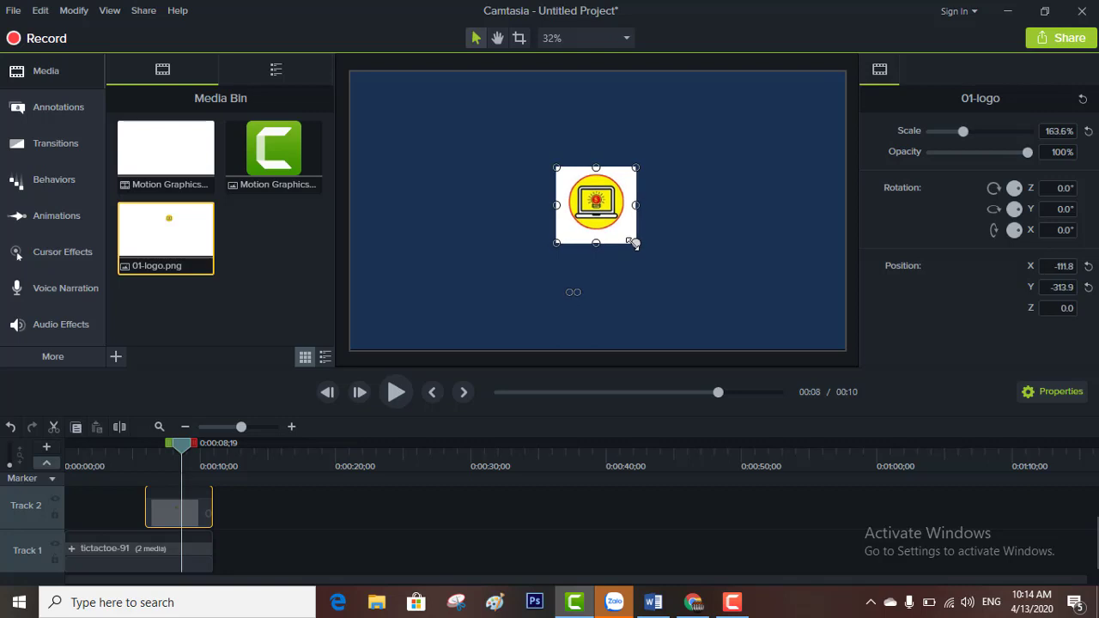
{"action": "left_click", "coordinate": [575, 467]}
Add the white Basic-style text rectangle callout to Track 1 after the intro clip, at about 20 seconds.
{"action": "key", "text": "ctrl+Home"}
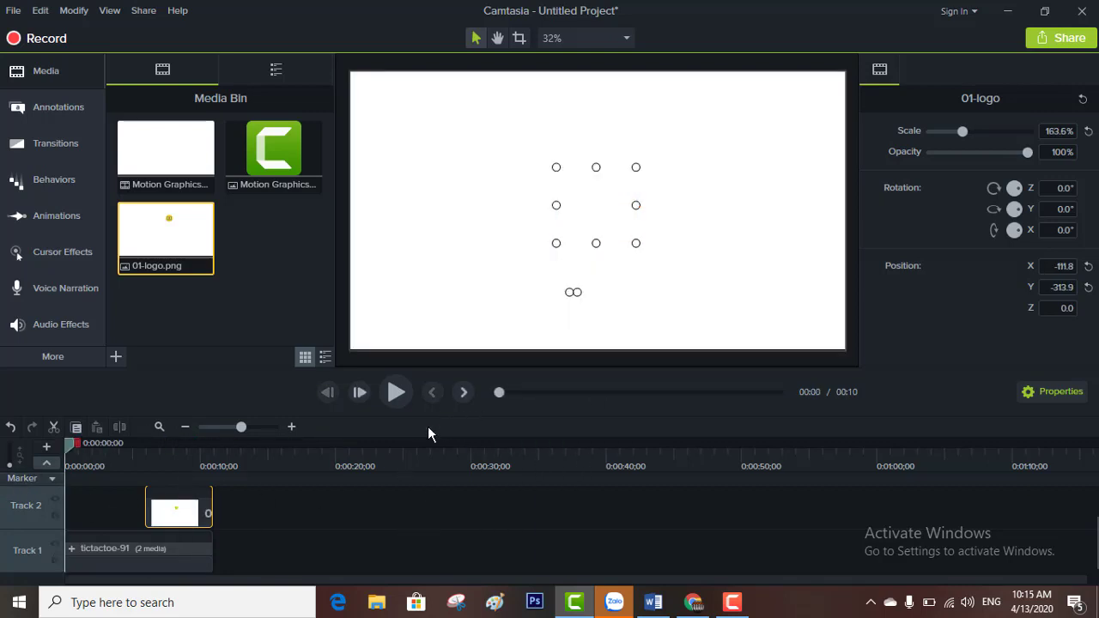
{"action": "scroll", "coordinate": [366, 534], "scroll_direction": "up", "scroll_amount": 1}
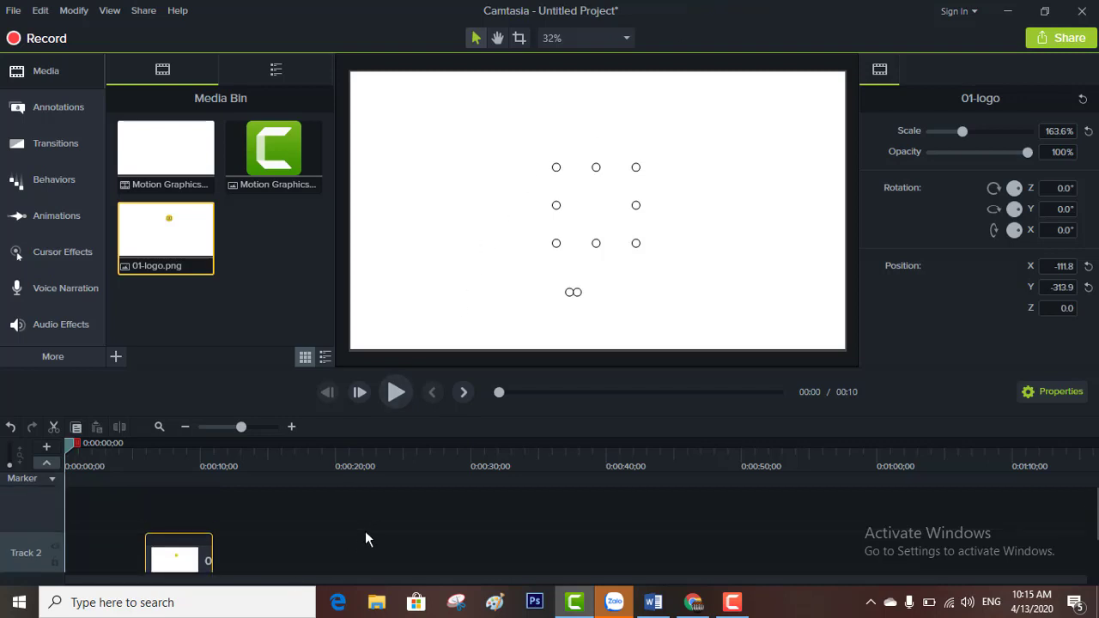
{"action": "scroll", "coordinate": [364, 531], "scroll_direction": "down", "scroll_amount": 1}
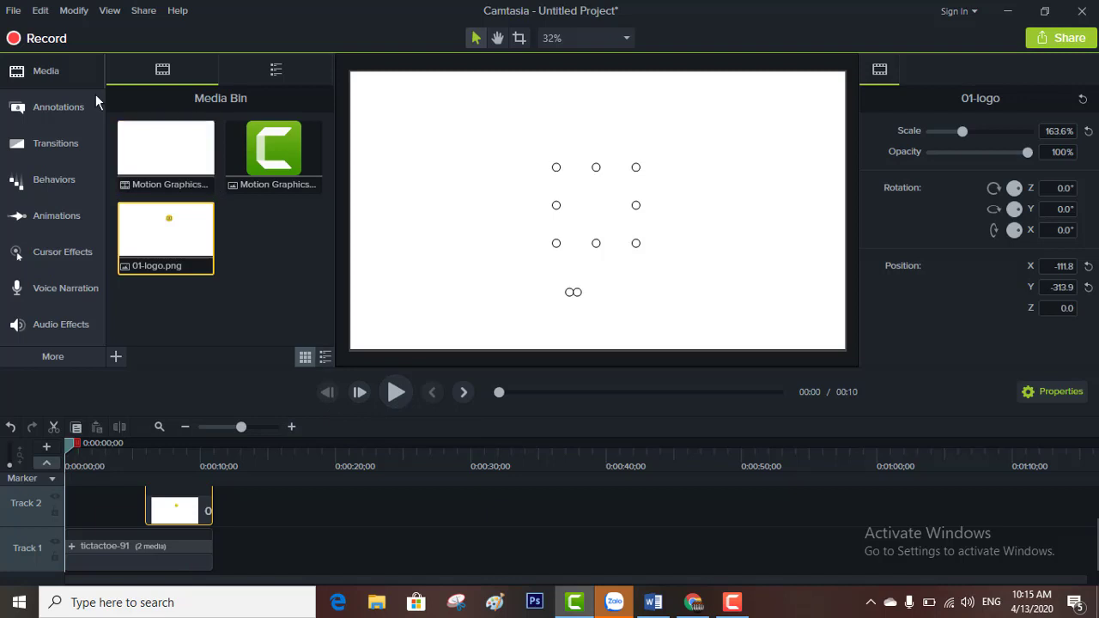
{"action": "left_click", "coordinate": [67, 112]}
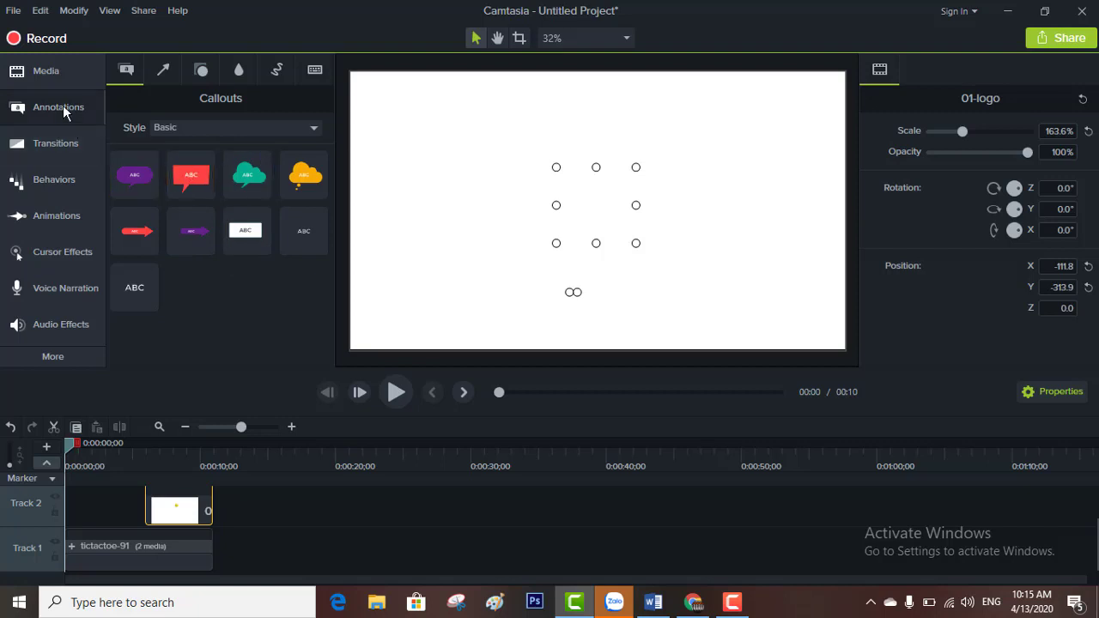
{"action": "left_click", "coordinate": [65, 110]}
{"action": "left_click", "coordinate": [38, 103]}
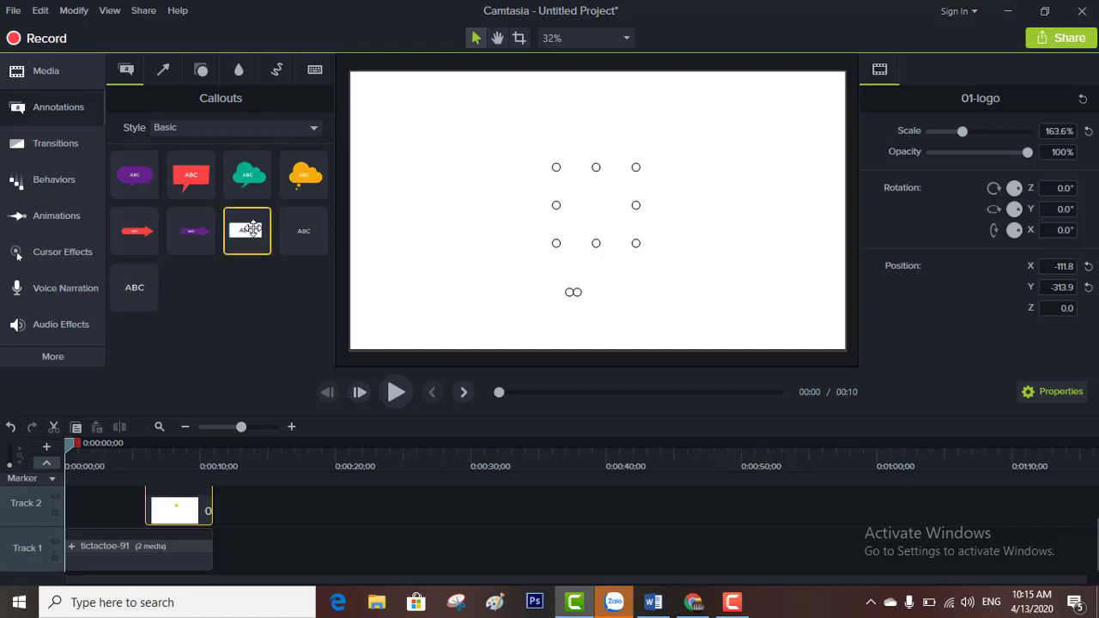
{"action": "left_click_drag", "start_coordinate": [251, 227], "coordinate": [382, 566]}
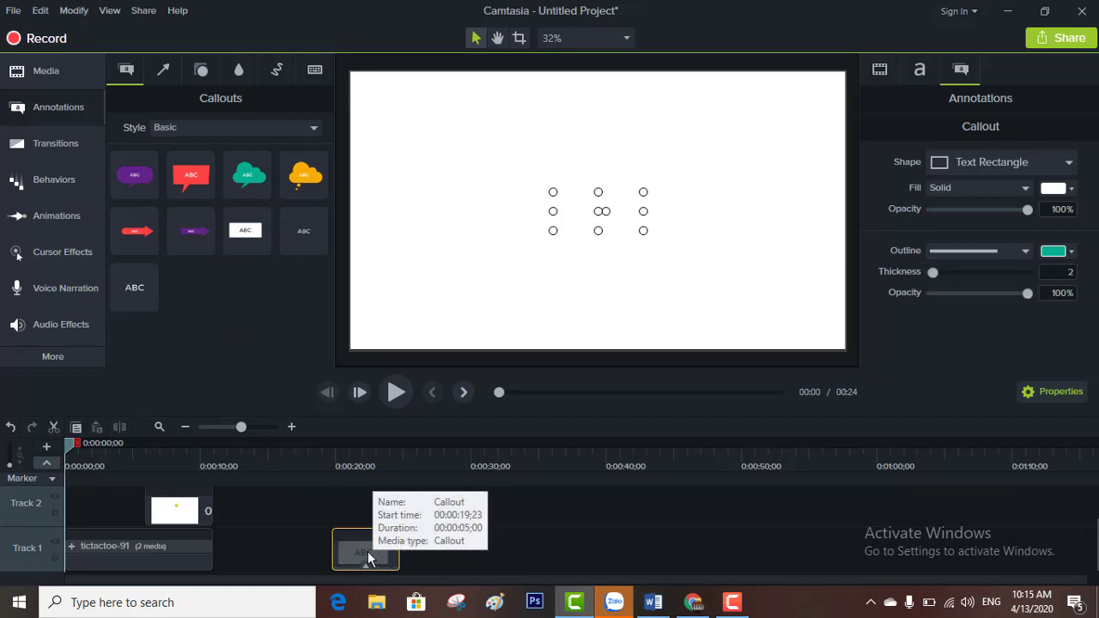
Bring the playhead over the callout, then place it in the canvas's upper-left corner and widen it.
{"action": "left_click_drag", "start_coordinate": [67, 442], "coordinate": [368, 500]}
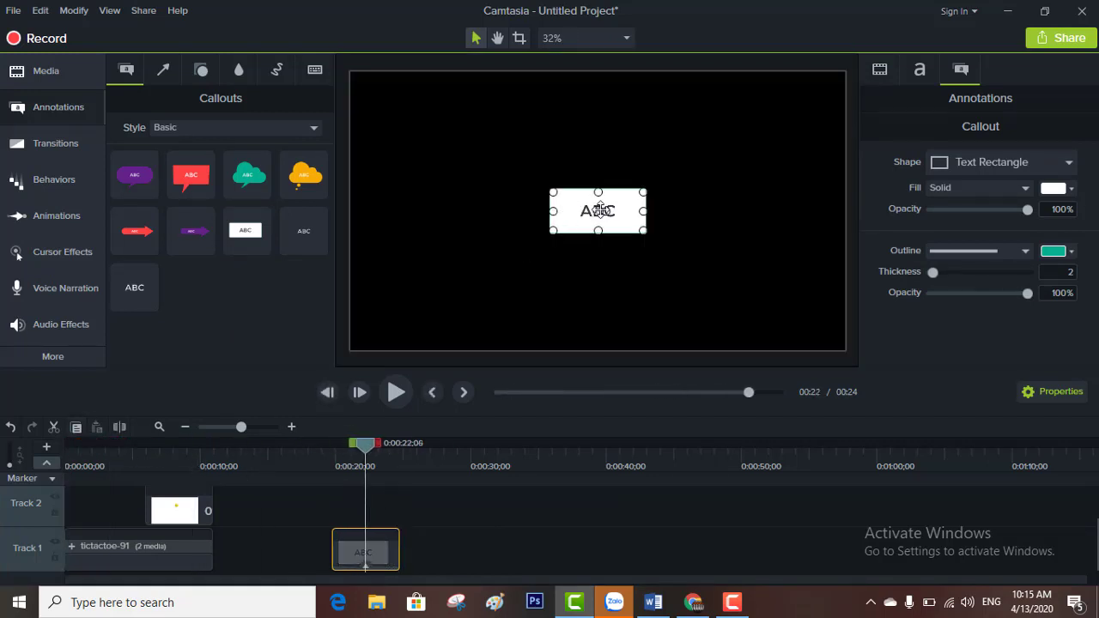
{"action": "left_click_drag", "start_coordinate": [646, 209], "coordinate": [473, 100]}
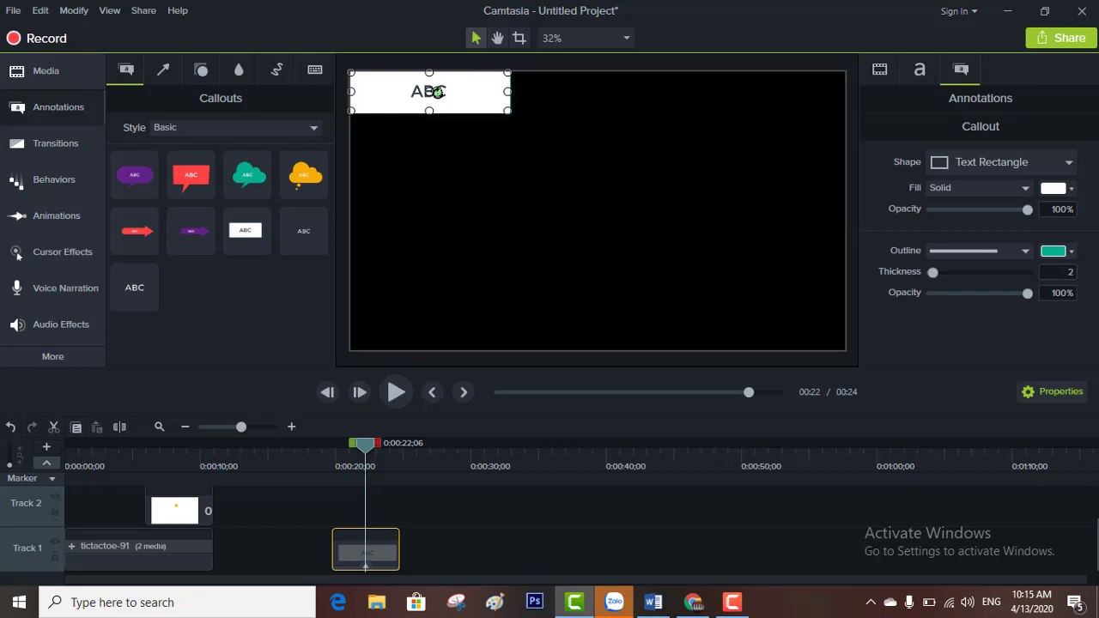
Colour the callout's text red and replace it with "KÊNH YOUTUBE".
{"action": "double_click", "coordinate": [438, 92]}
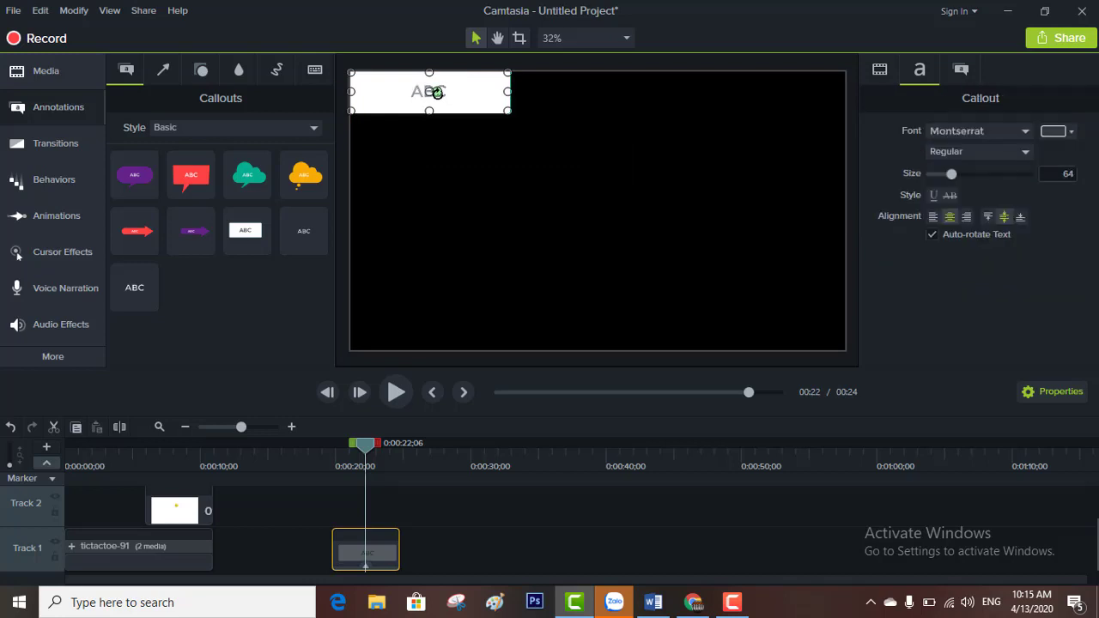
{"action": "left_click", "coordinate": [1071, 132]}
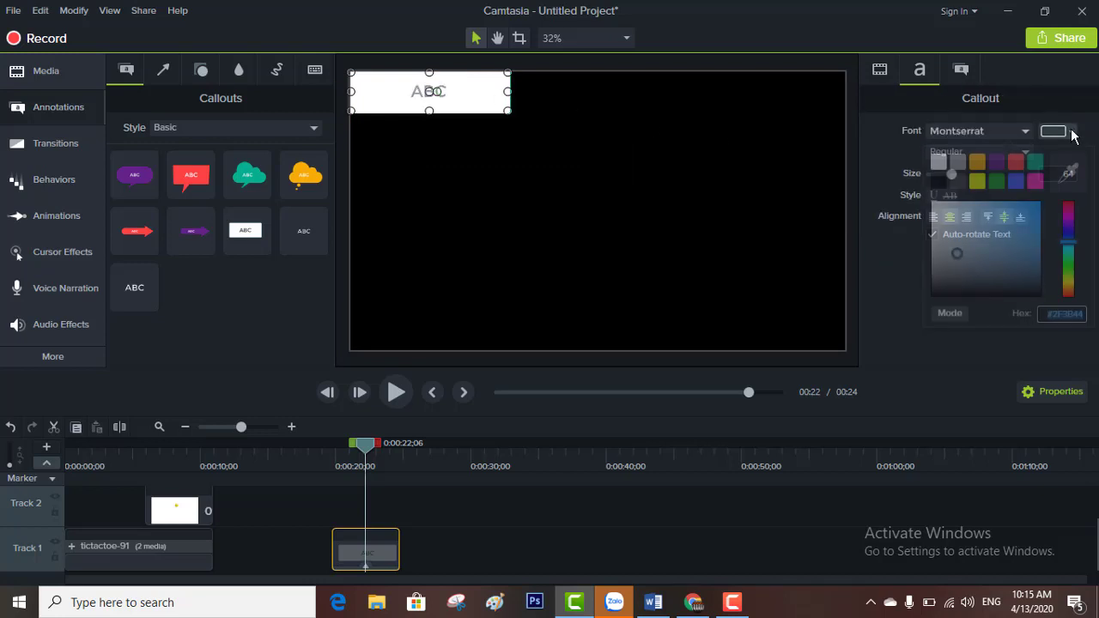
{"action": "left_click", "coordinate": [1070, 207]}
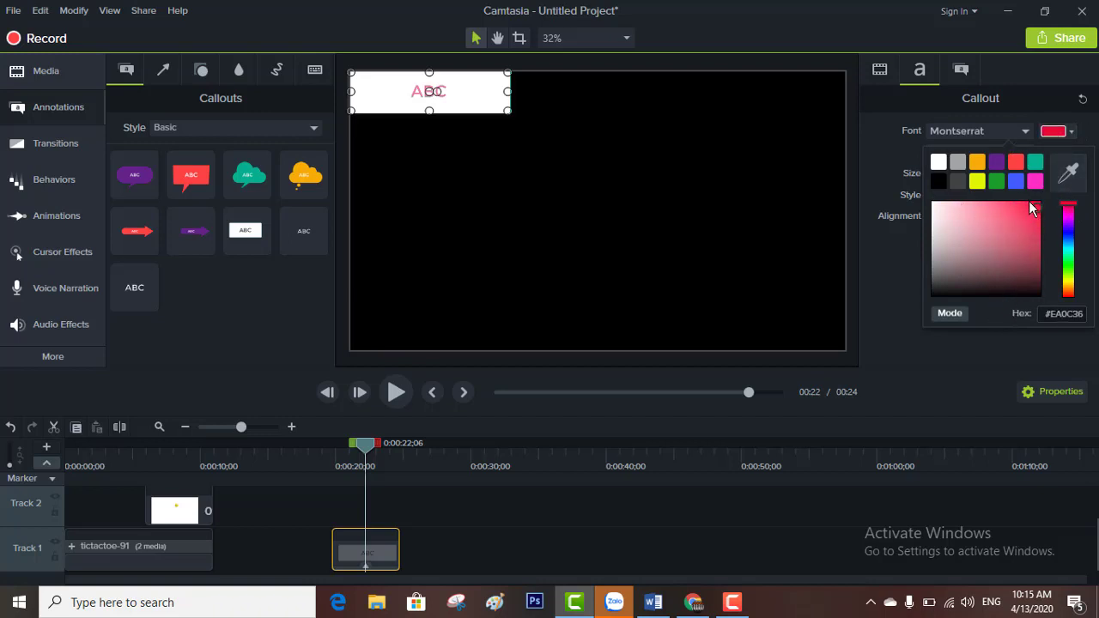
{"action": "left_click", "coordinate": [961, 401]}
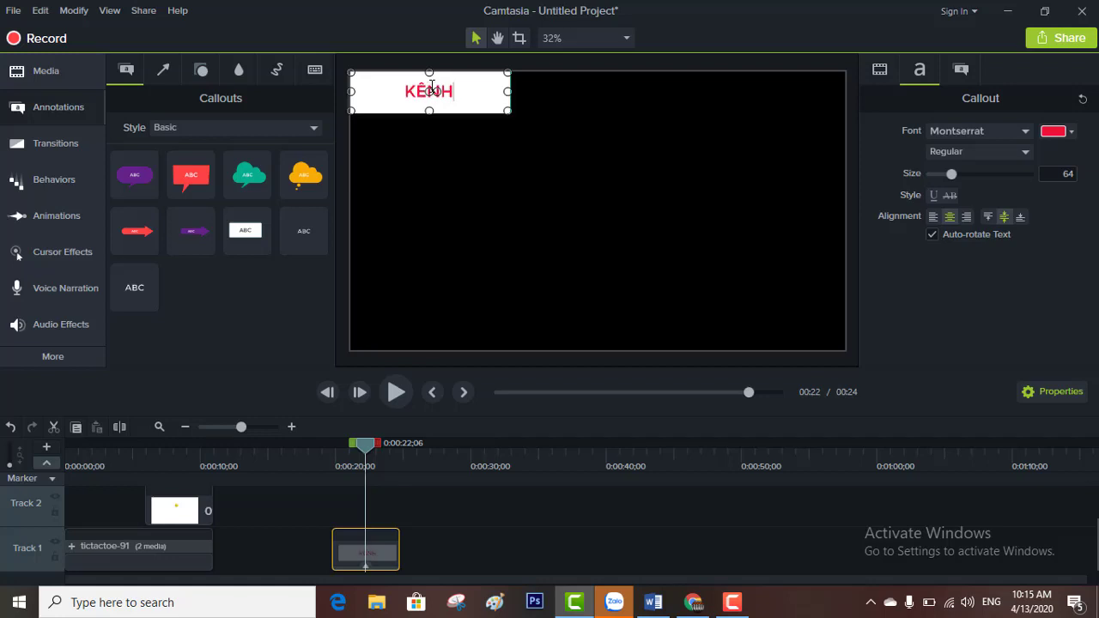
{"action": "type", "text": "OU"}
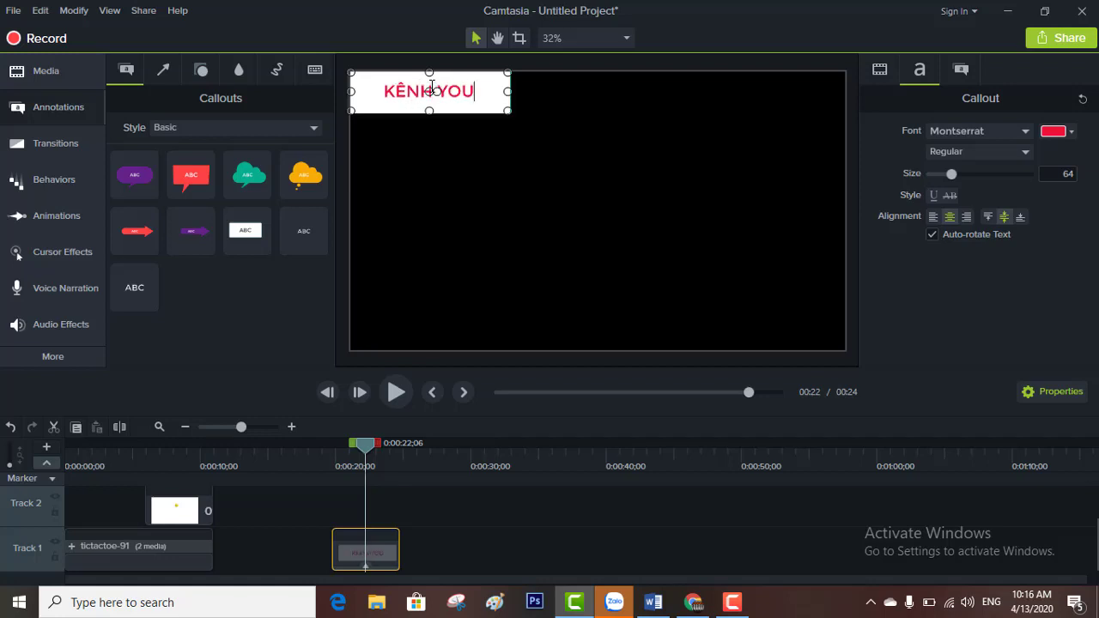
{"action": "type", "text": "TUBE"}
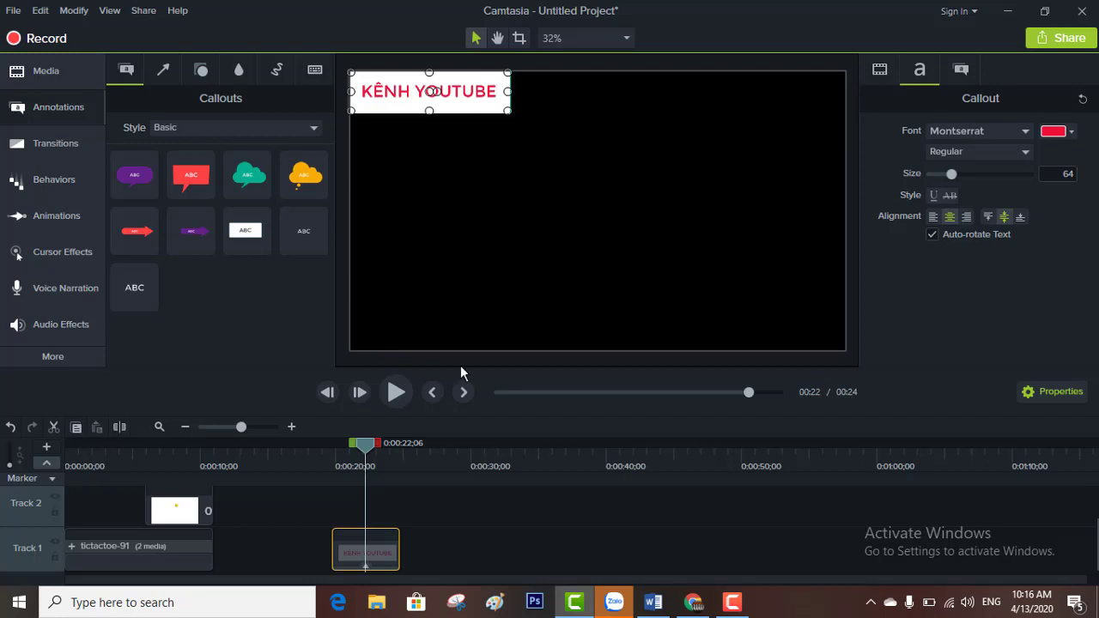
{"action": "left_click", "coordinate": [497, 532]}
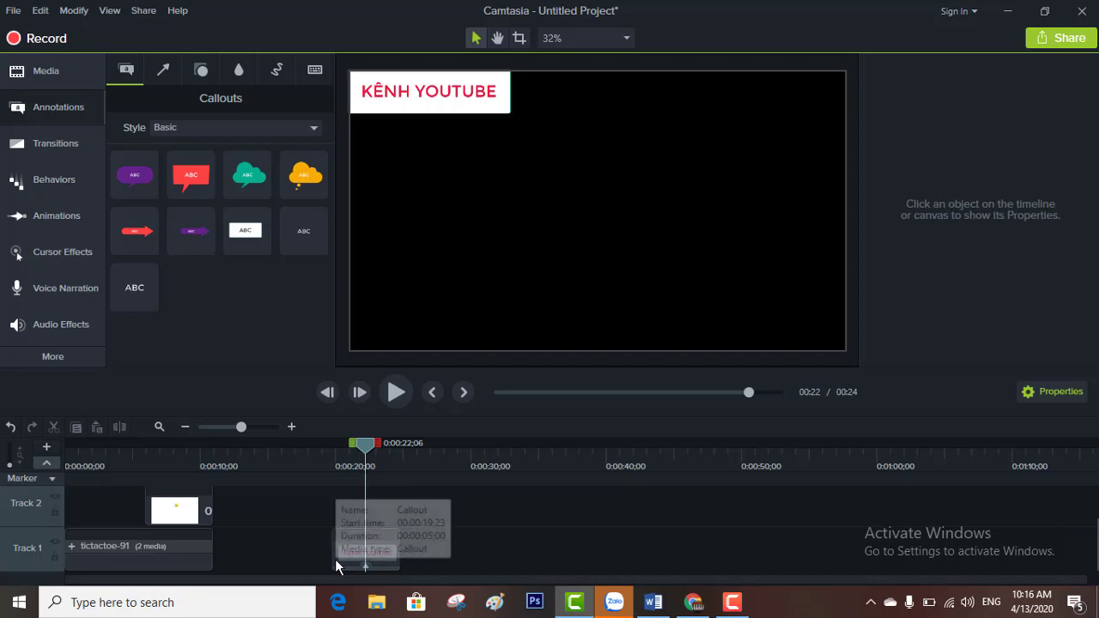
Move the "KÊNH YOUTUBE" callout to a new Track 3 above the logo at about 4.5 seconds and preview from the start.
{"action": "left_click_drag", "start_coordinate": [335, 559], "coordinate": [131, 480]}
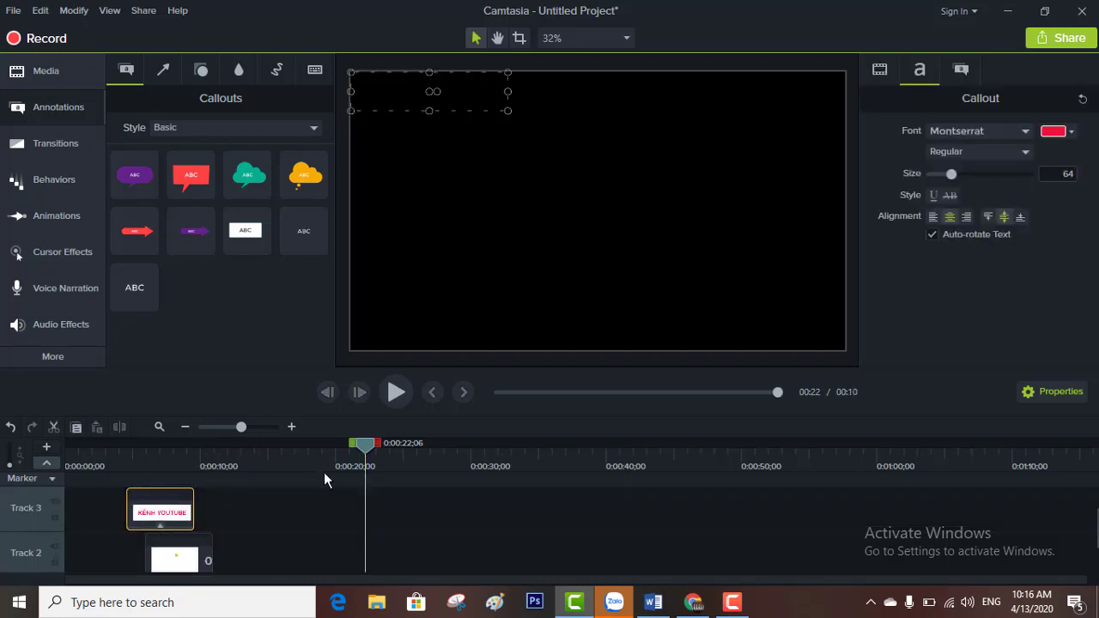
{"action": "left_click_drag", "start_coordinate": [321, 454], "coordinate": [49, 441]}
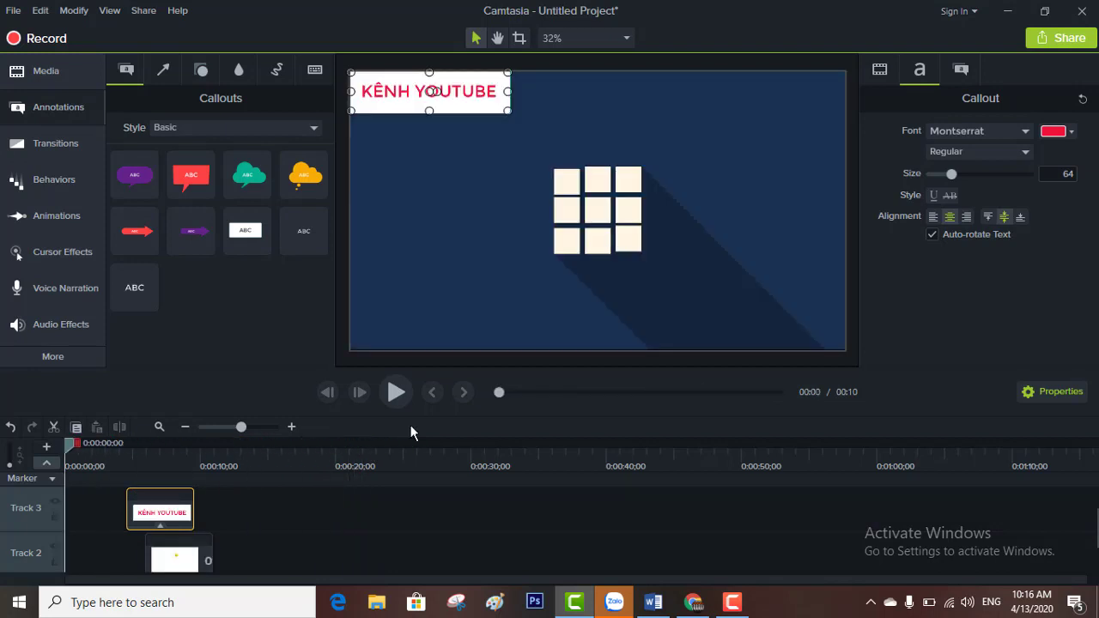
{"action": "left_click", "coordinate": [394, 393]}
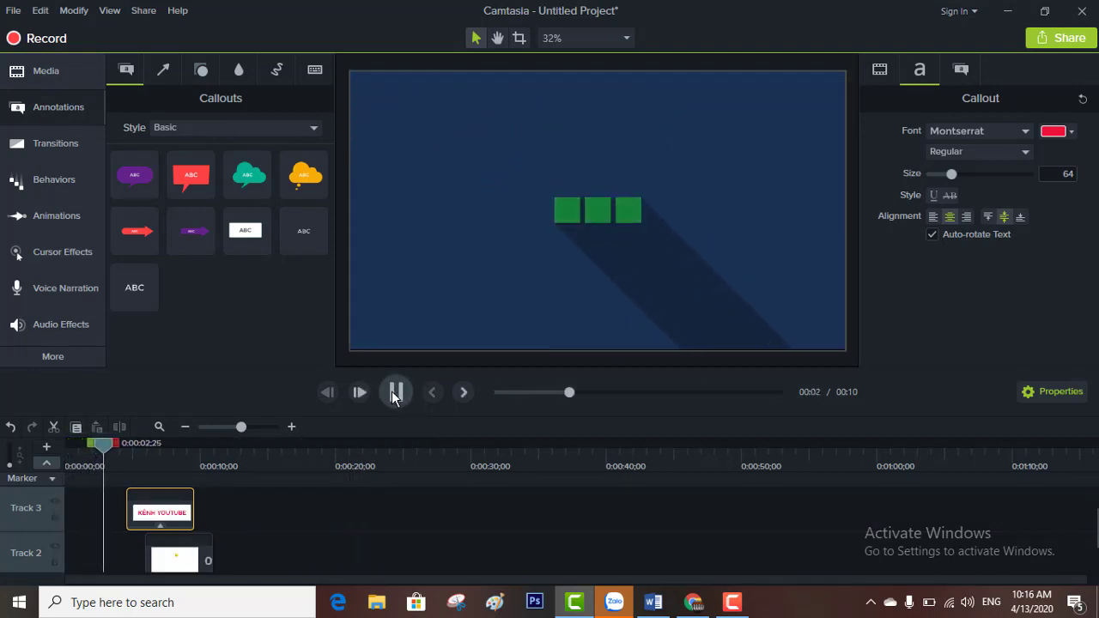
{"action": "left_click", "coordinate": [394, 393]}
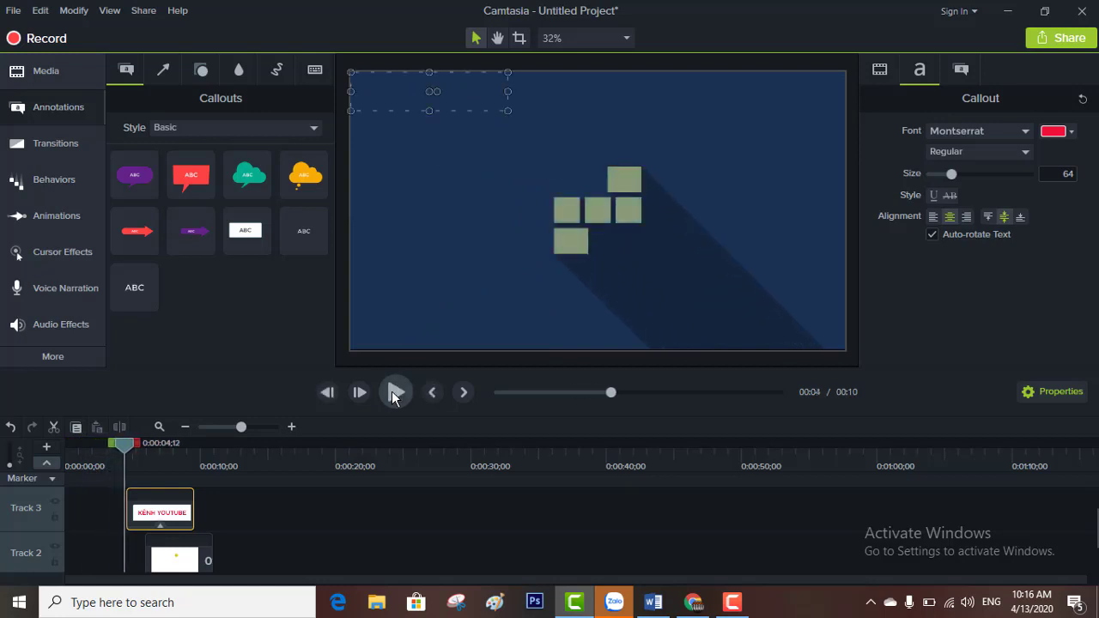
Shift the callout on Track 3 earlier to start at about 0:00:01;27 and preview the intro from the beginning.
{"action": "left_click_drag", "start_coordinate": [169, 507], "coordinate": [133, 508]}
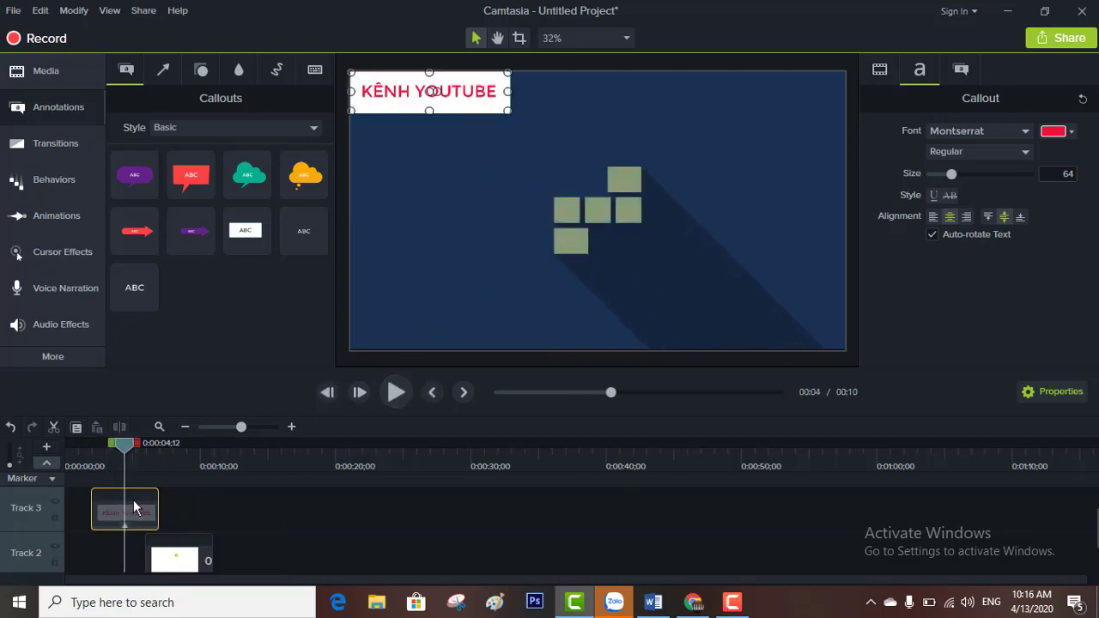
{"action": "left_click", "coordinate": [67, 448]}
{"action": "left_click", "coordinate": [394, 392]}
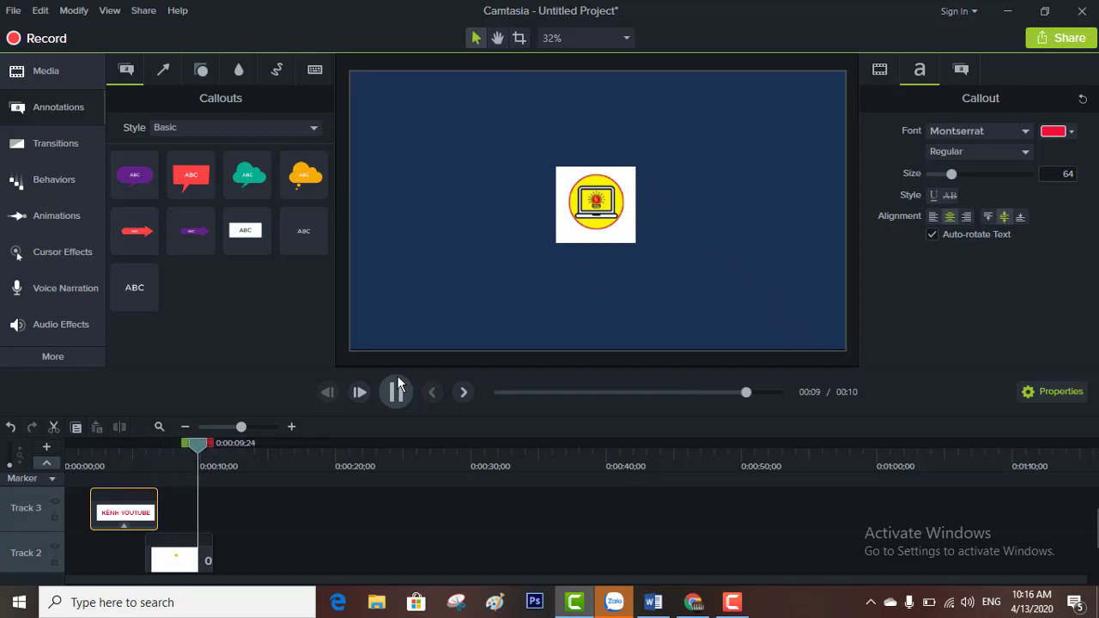
{"action": "left_click", "coordinate": [395, 391]}
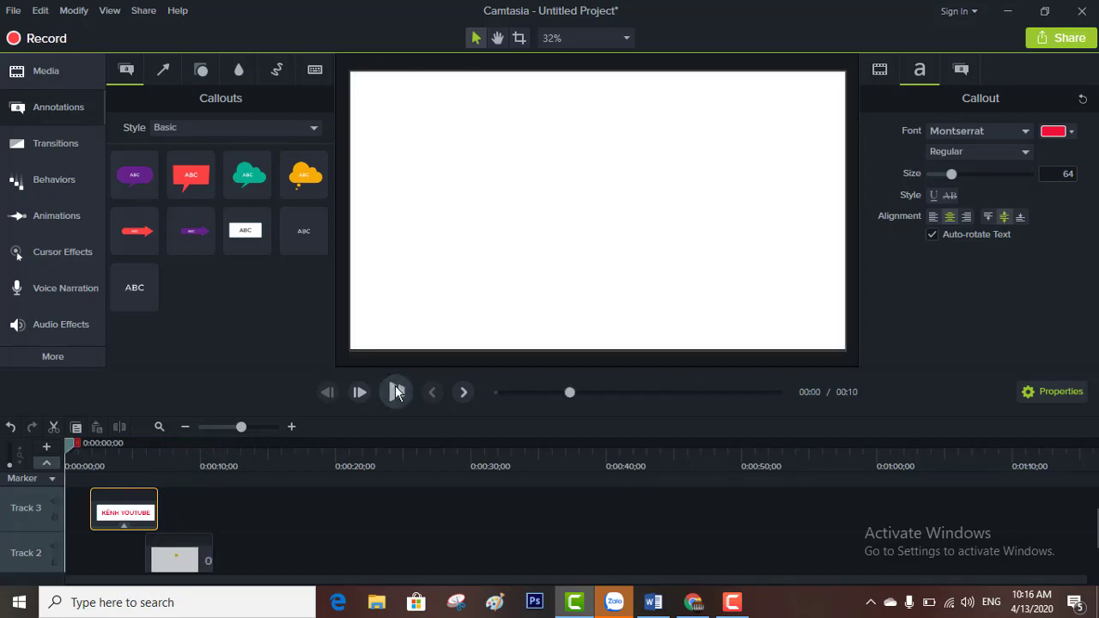
{"action": "left_click", "coordinate": [395, 391]}
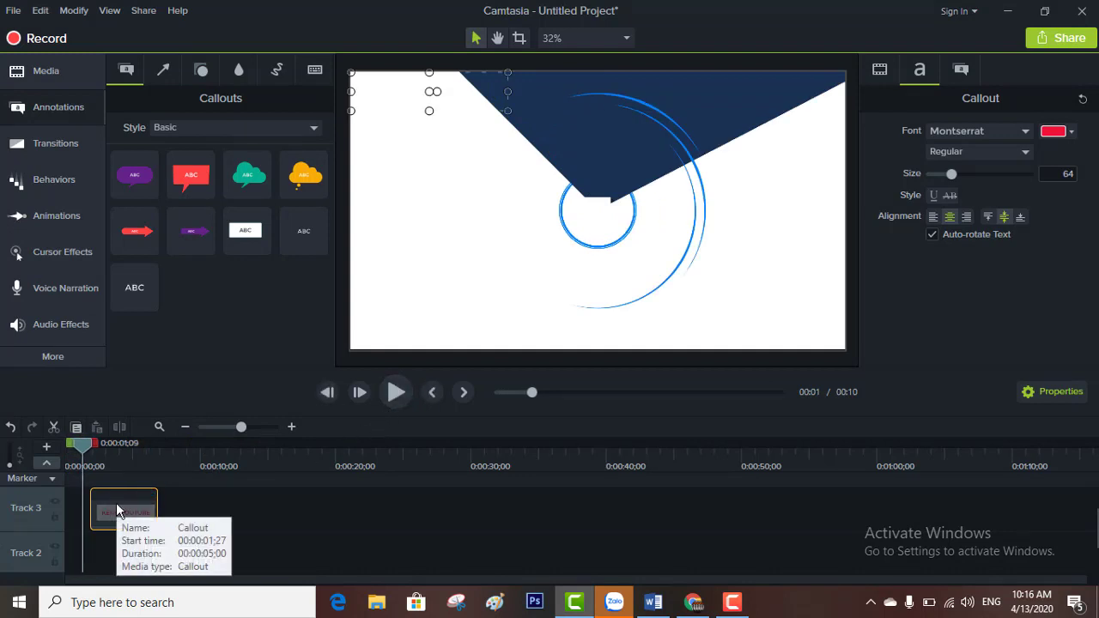
Extend the callout on Track 3 to end together with the logo clip and play back the result.
{"action": "scroll", "coordinate": [198, 549], "scroll_direction": "up", "scroll_amount": 1}
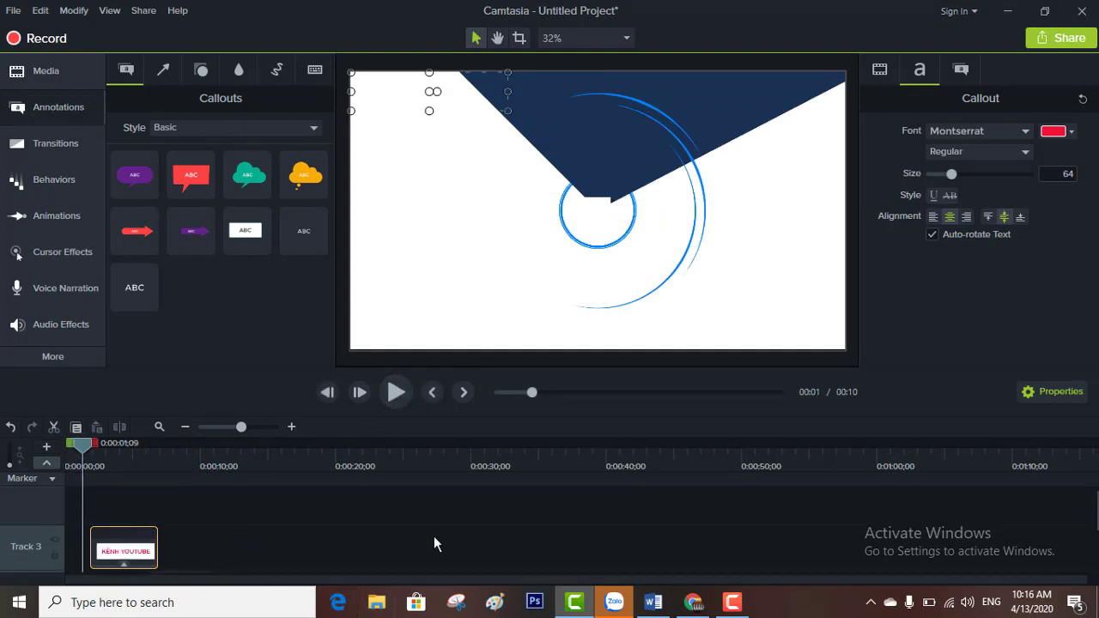
{"action": "scroll", "coordinate": [256, 541], "scroll_direction": "down", "scroll_amount": 1}
{"action": "scroll", "coordinate": [264, 537], "scroll_direction": "up", "scroll_amount": 1}
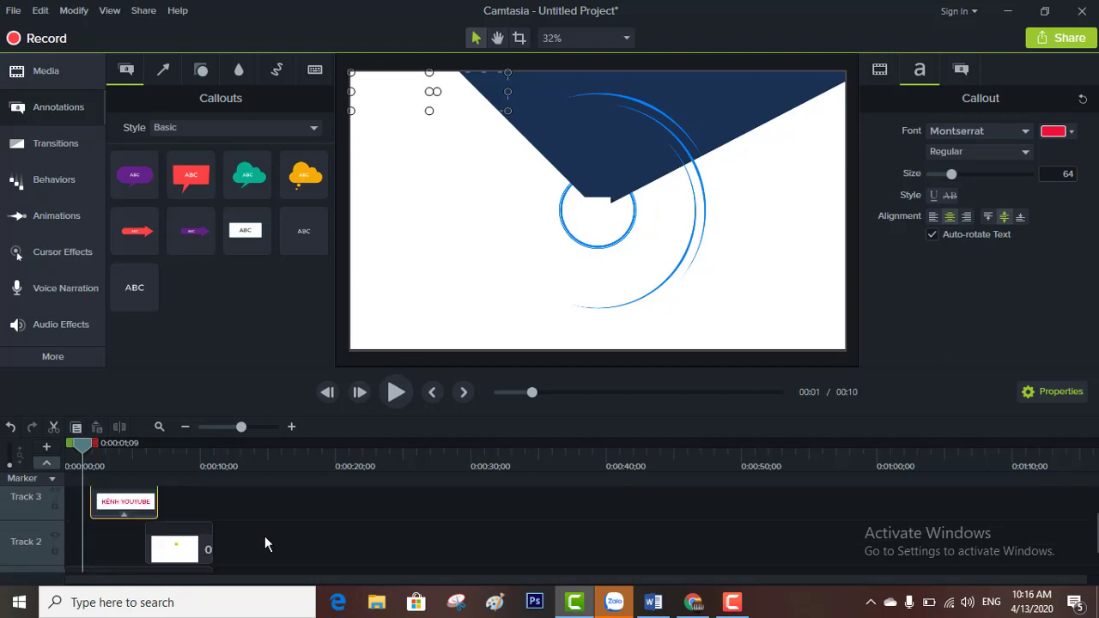
{"action": "left_click_drag", "start_coordinate": [157, 496], "coordinate": [212, 498]}
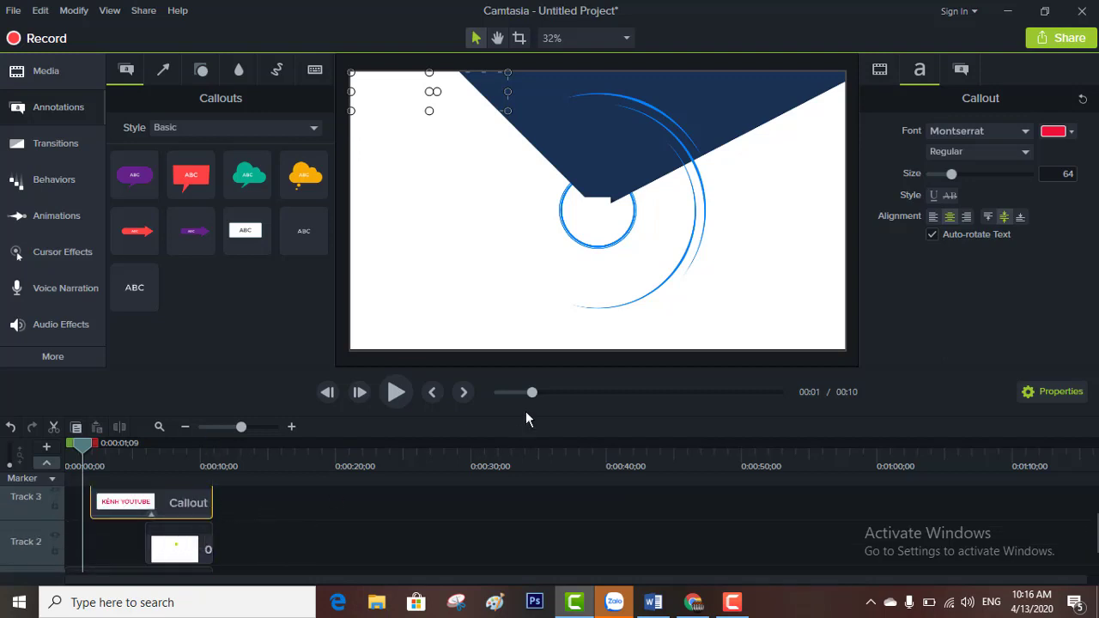
{"action": "left_click", "coordinate": [398, 392]}
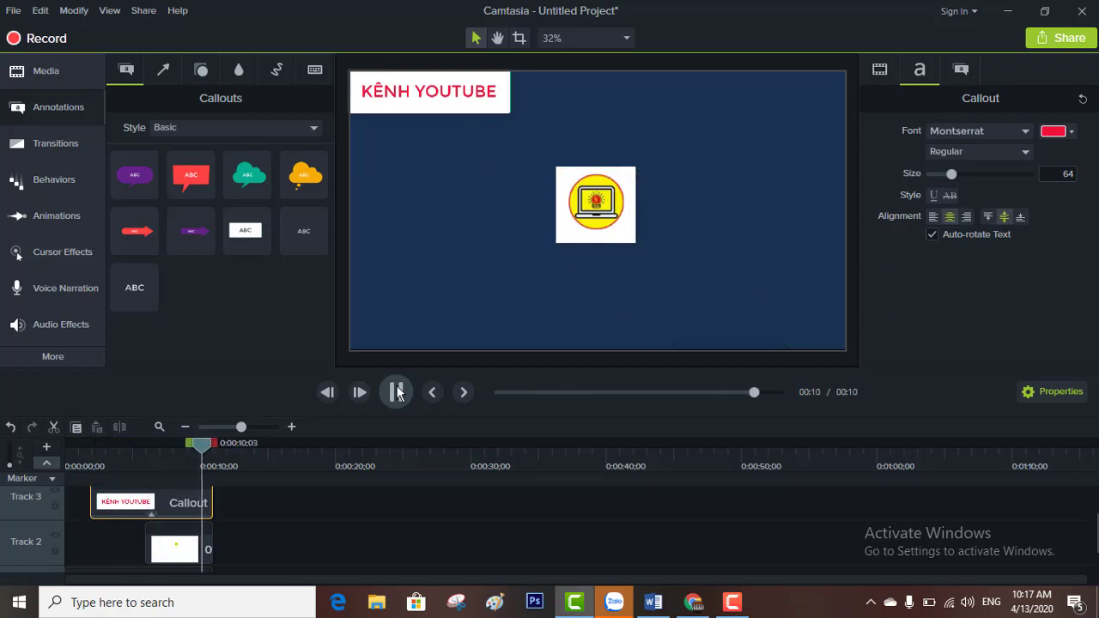
Scale the logo on the canvas down to 120% and play back the result.
{"action": "left_click", "coordinate": [172, 549]}
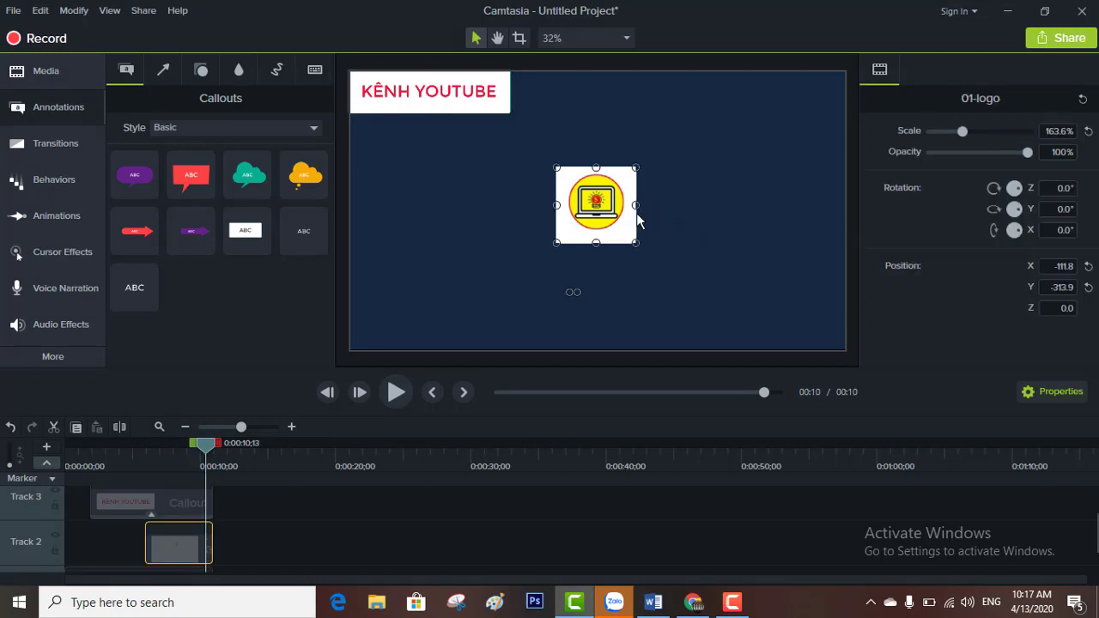
{"action": "left_click_drag", "start_coordinate": [634, 243], "coordinate": [629, 236]}
{"action": "left_click", "coordinate": [396, 392]}
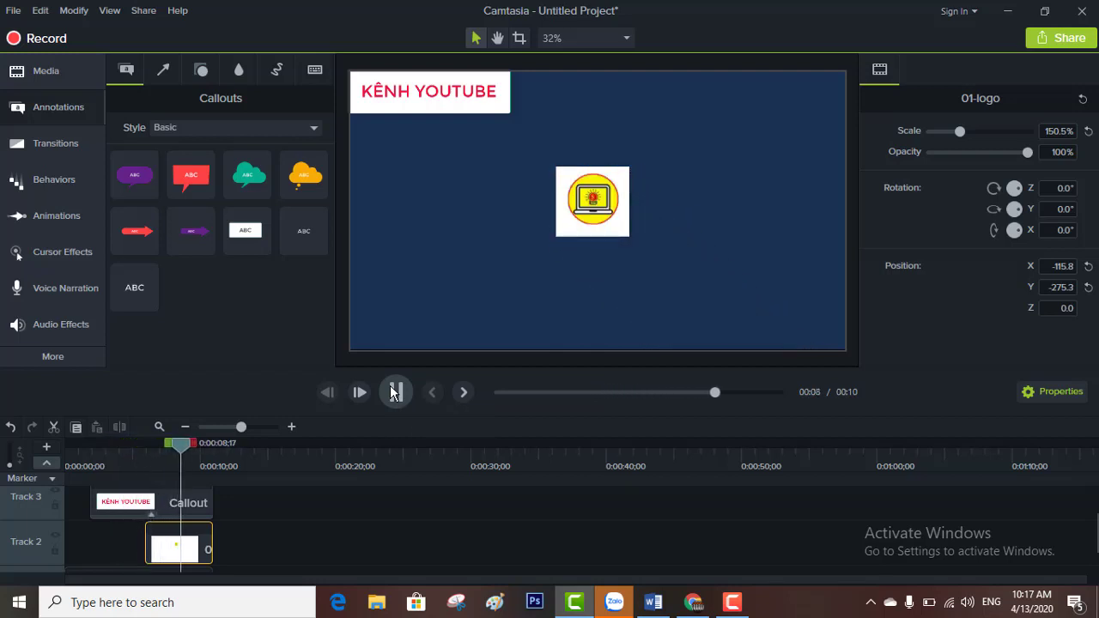
{"action": "left_click", "coordinate": [546, 187]}
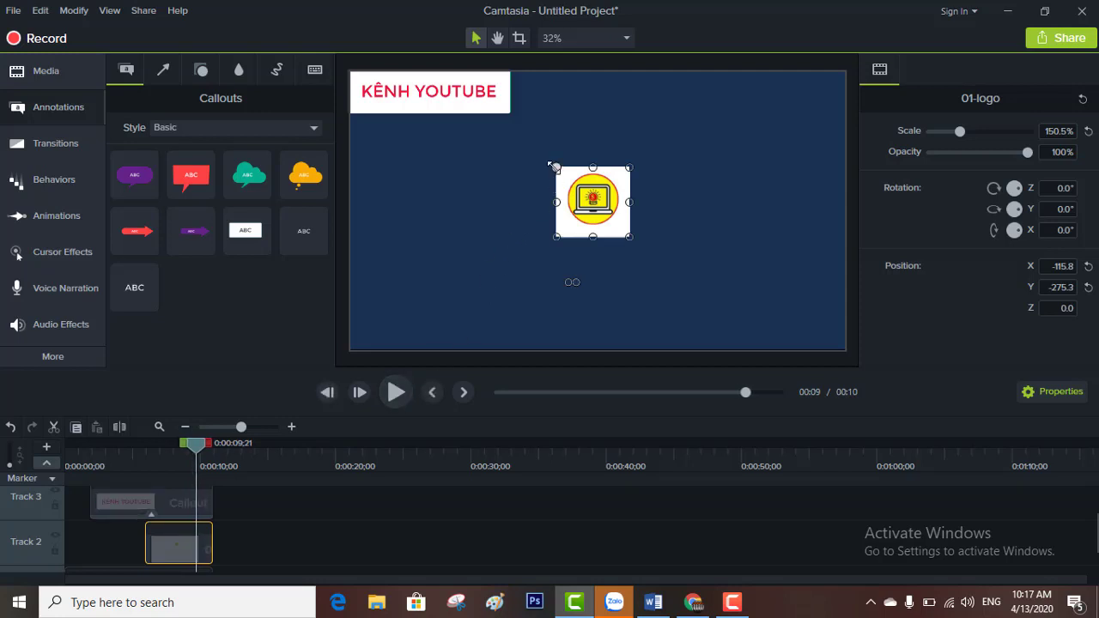
{"action": "left_click_drag", "start_coordinate": [554, 167], "coordinate": [570, 181]}
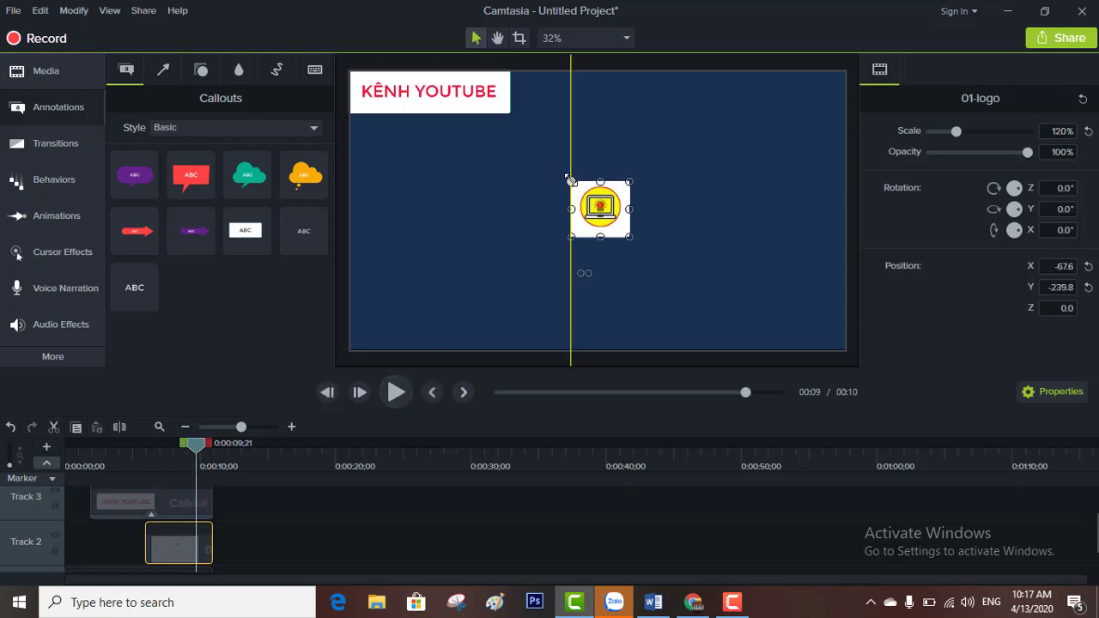
{"action": "left_click", "coordinate": [386, 395]}
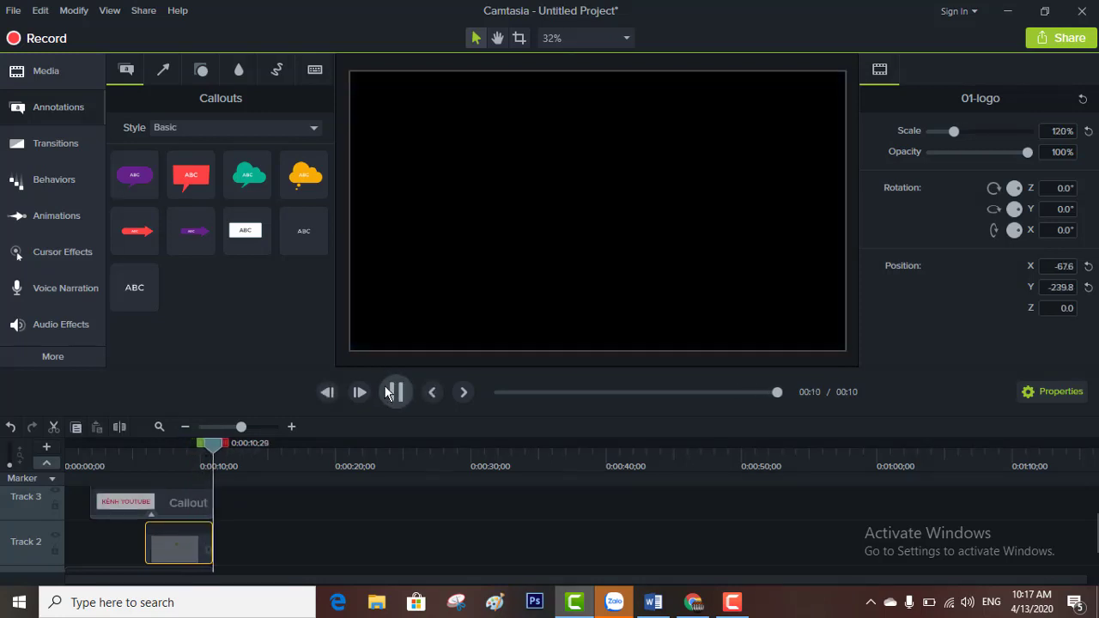
{"action": "left_click", "coordinate": [386, 390]}
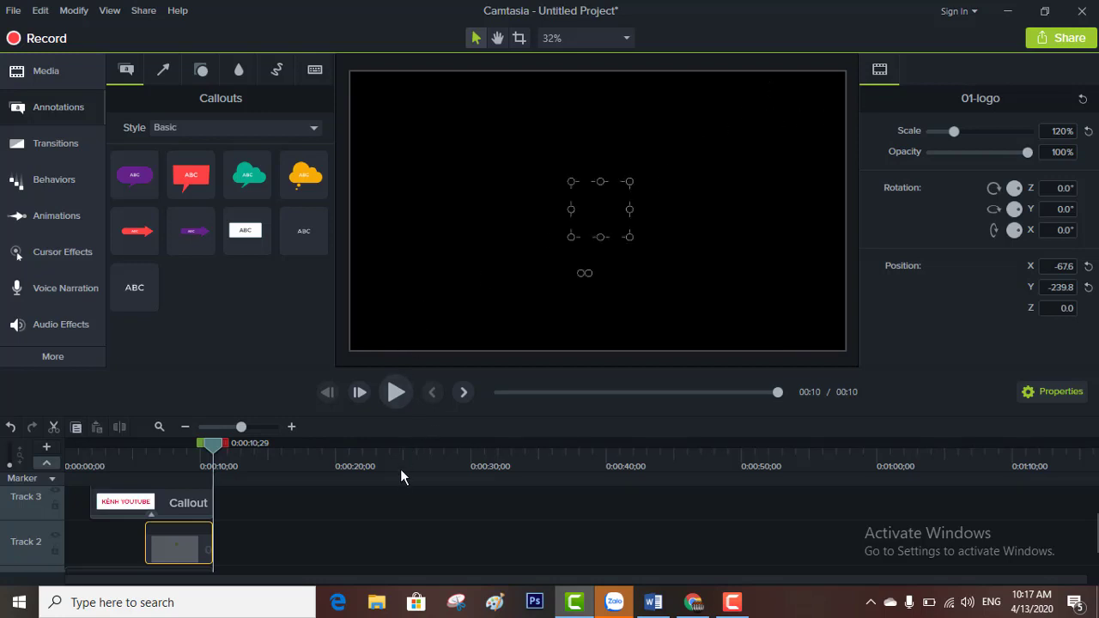
Preview the "asimpleway" track from the library's Music Tracks folder.
{"action": "scroll", "coordinate": [386, 520], "scroll_direction": "down", "scroll_amount": 3}
{"action": "scroll", "coordinate": [390, 518], "scroll_direction": "up", "scroll_amount": 2}
{"action": "scroll", "coordinate": [408, 527], "scroll_direction": "up", "scroll_amount": 1}
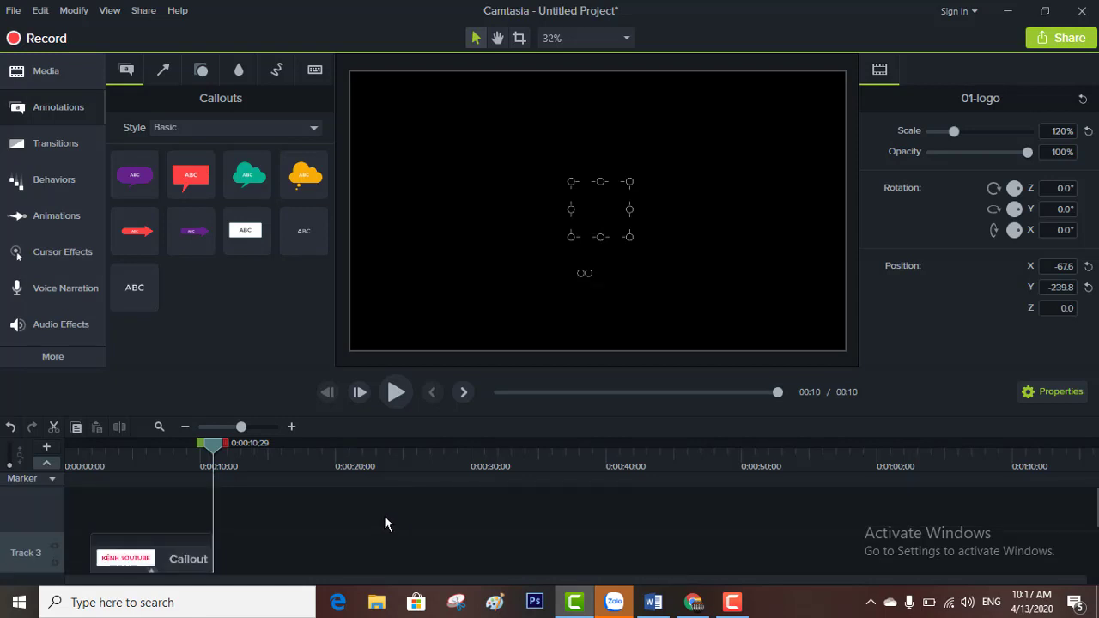
{"action": "left_click", "coordinate": [67, 72]}
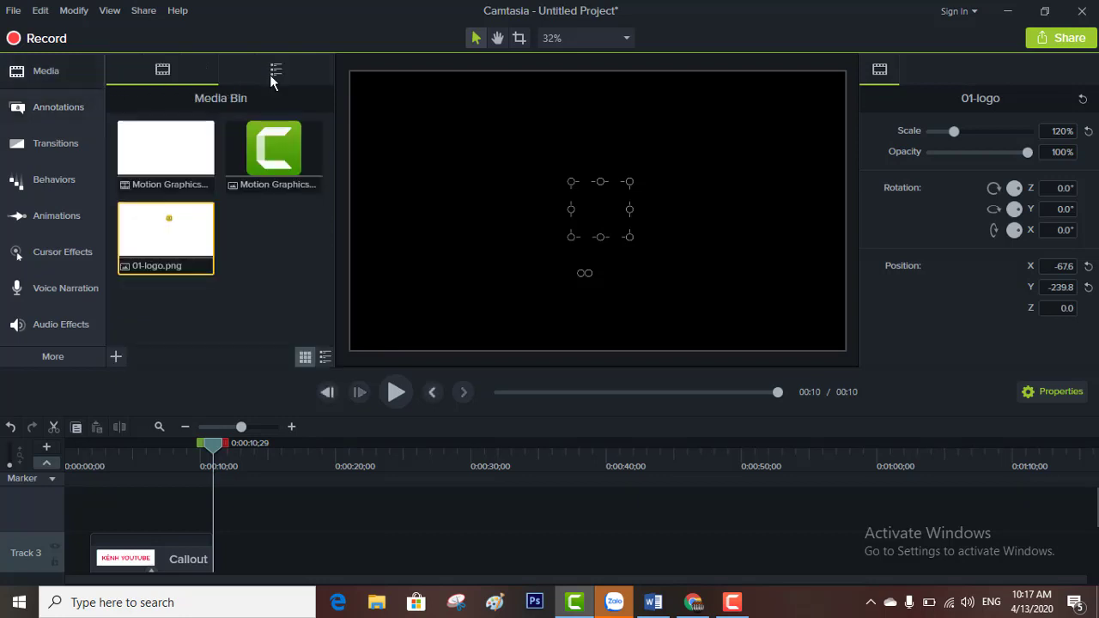
{"action": "left_click", "coordinate": [275, 73]}
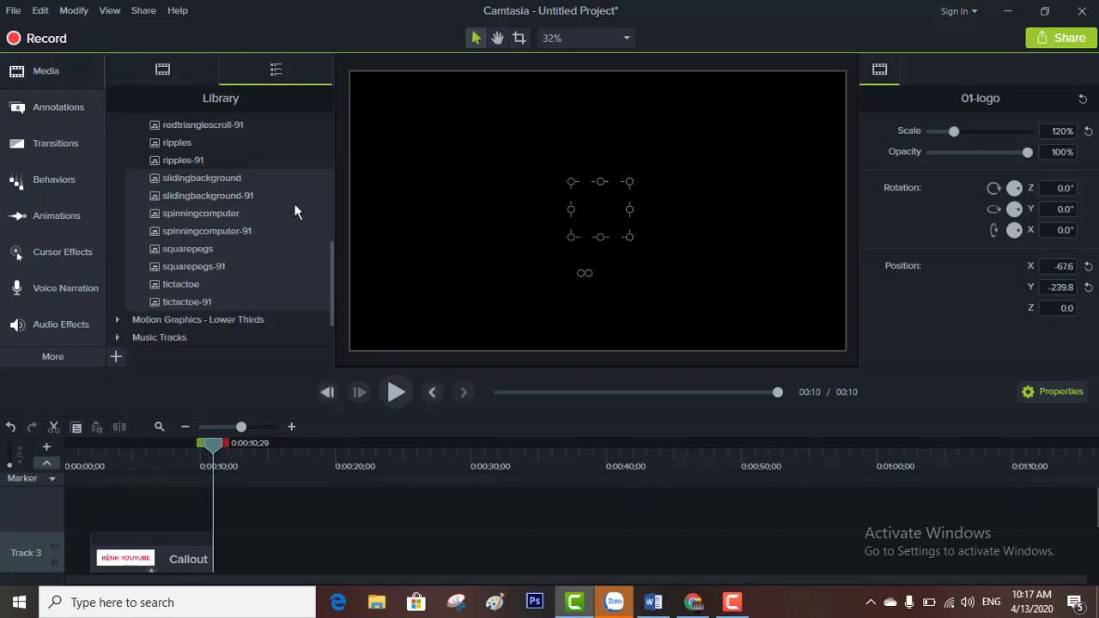
{"action": "scroll", "coordinate": [293, 212], "scroll_direction": "down", "scroll_amount": 1}
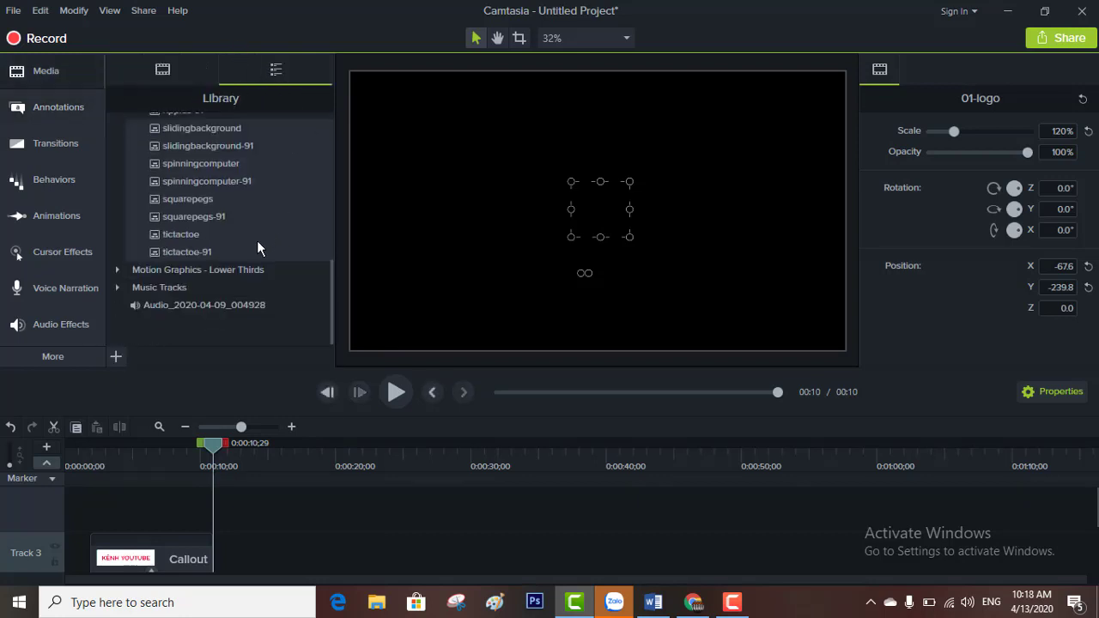
{"action": "left_click", "coordinate": [180, 291]}
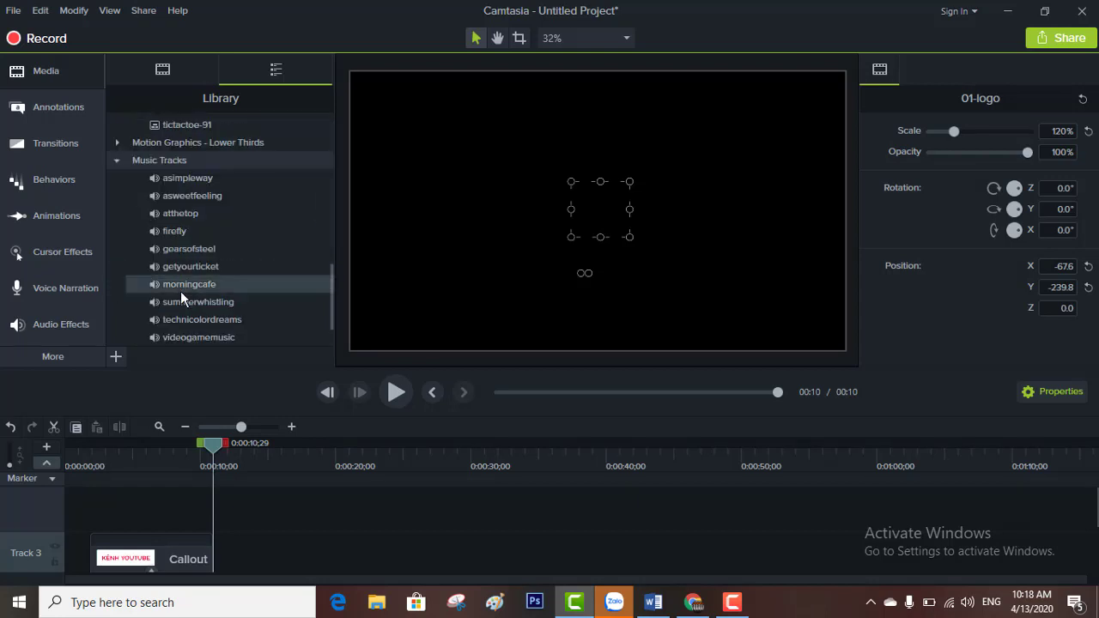
{"action": "double_click", "coordinate": [206, 179]}
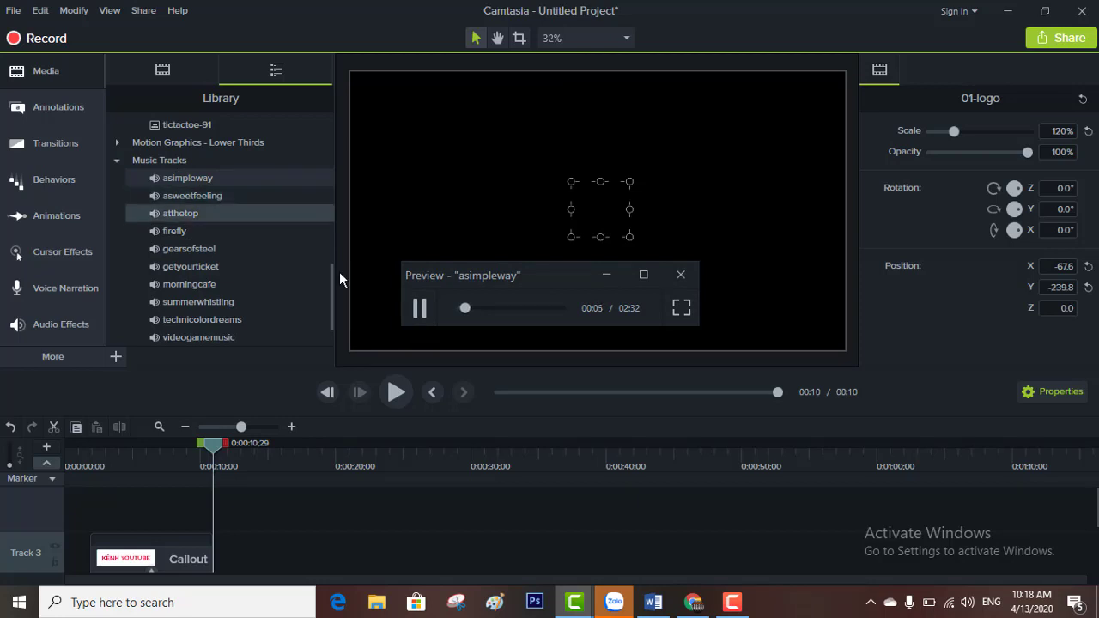
{"action": "left_click", "coordinate": [419, 308]}
Add the "asimpleway" music track to the timeline at the playhead.
{"action": "left_click", "coordinate": [249, 178]}
{"action": "right_click", "coordinate": [249, 178]}
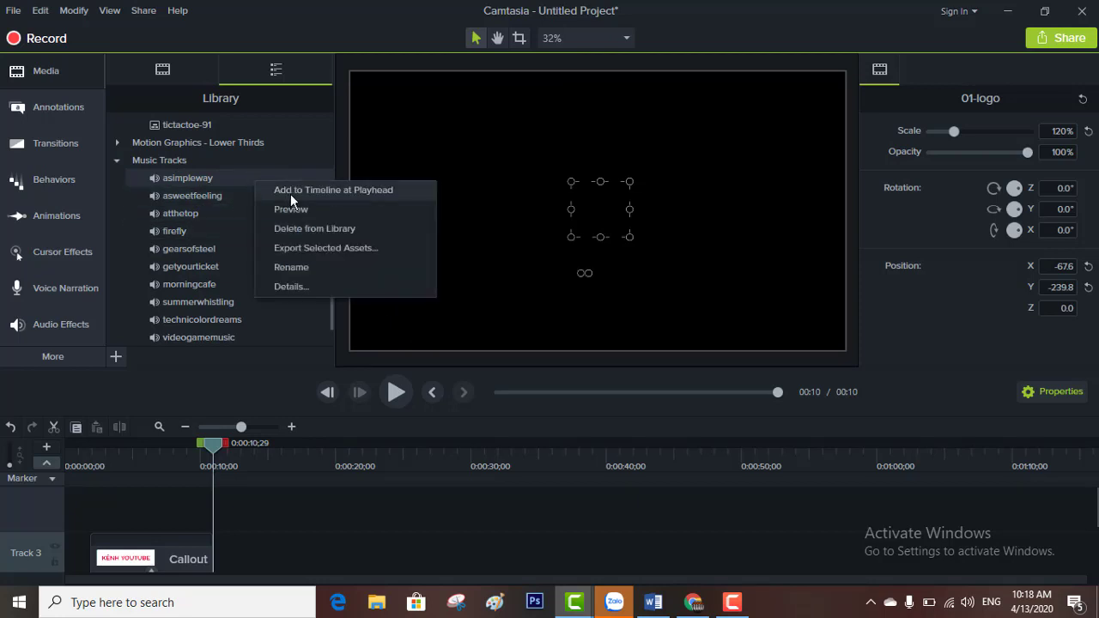
{"action": "left_click", "coordinate": [292, 190]}
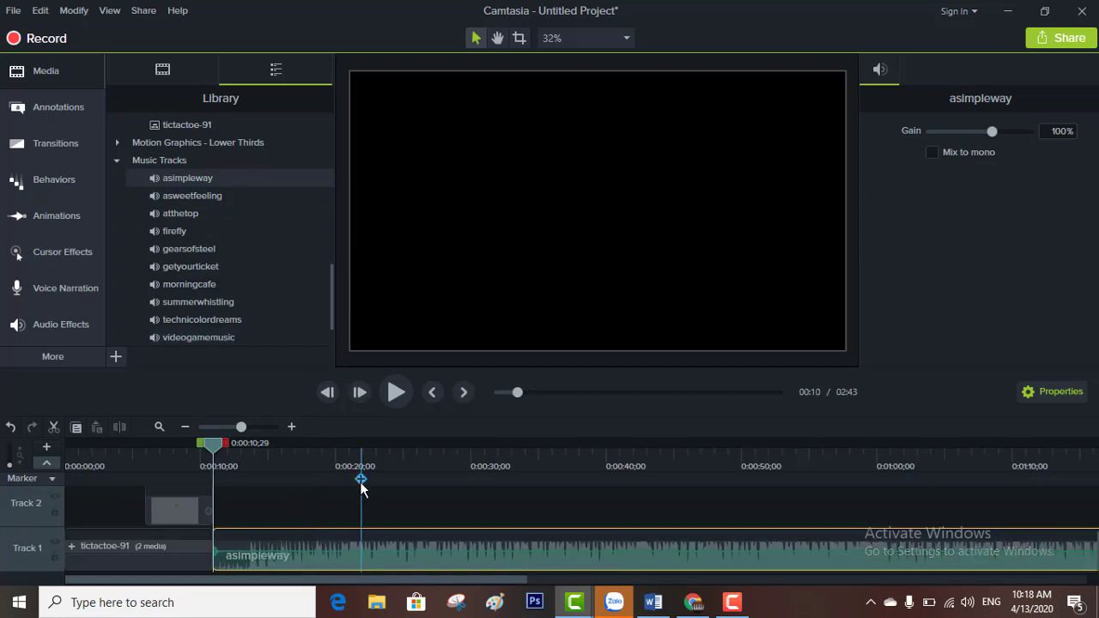
Move the "asimpleway" audio clip to a new Track 4 above the callout, starting at 0:00:00;00.
{"action": "scroll", "coordinate": [362, 493], "scroll_direction": "down", "scroll_amount": 1}
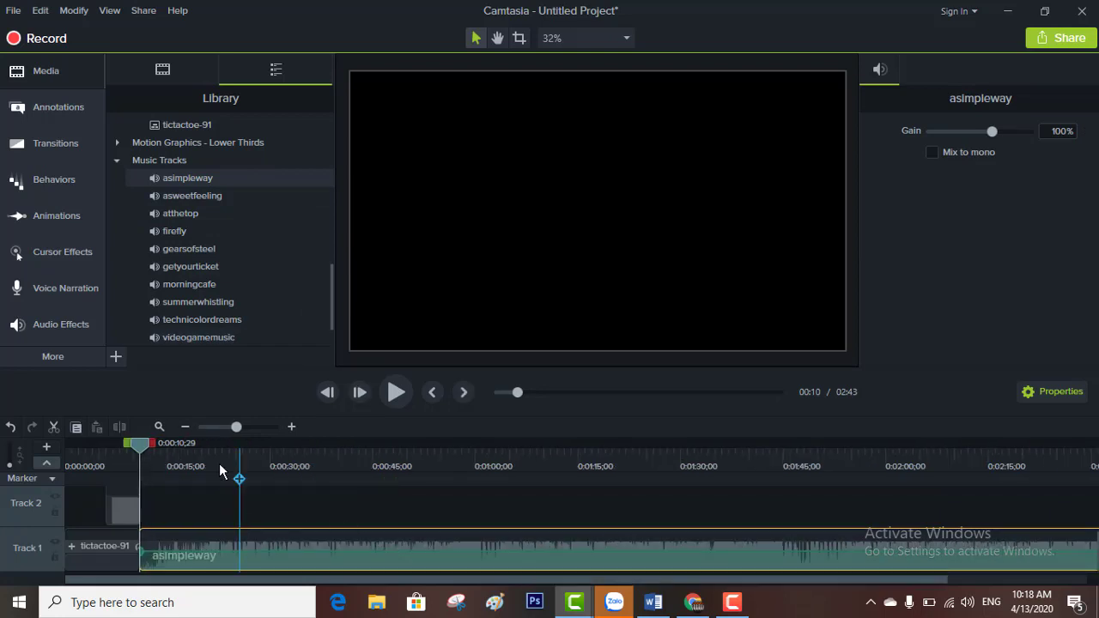
{"action": "scroll", "coordinate": [245, 525], "scroll_direction": "up", "scroll_amount": 2}
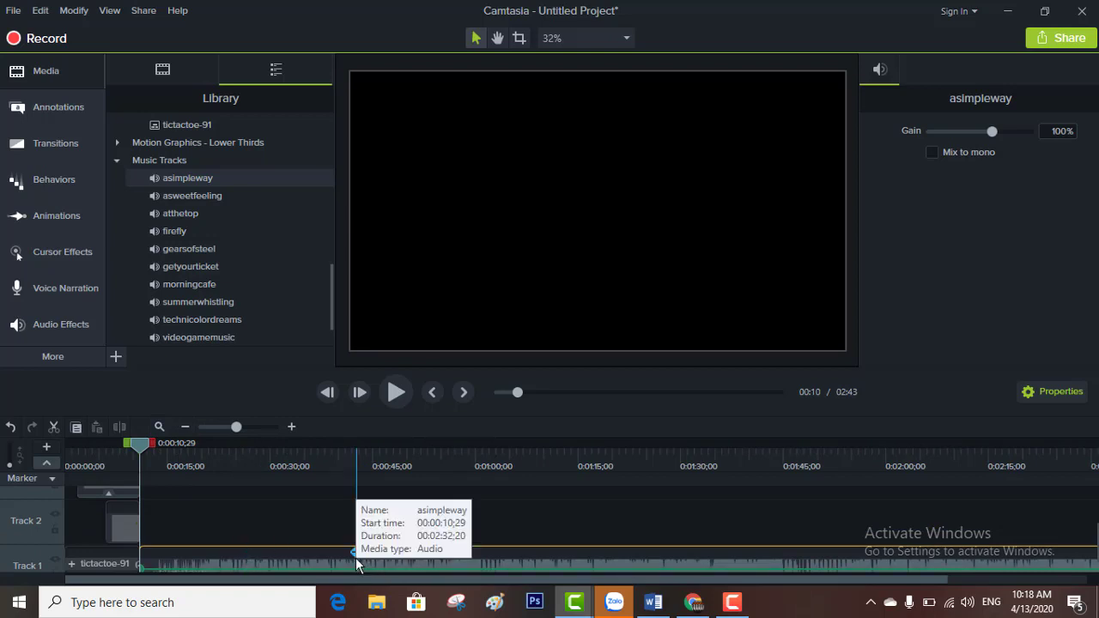
{"action": "left_click", "coordinate": [358, 479]}
{"action": "left_click", "coordinate": [389, 524]}
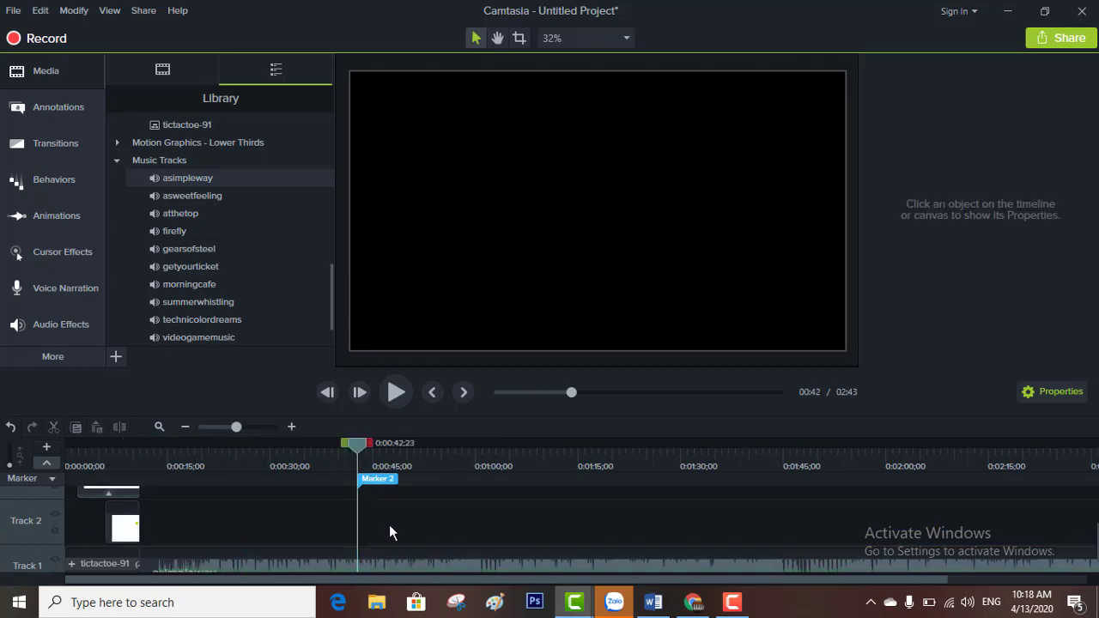
{"action": "scroll", "coordinate": [416, 510], "scroll_direction": "down", "scroll_amount": 2}
{"action": "left_click_drag", "start_coordinate": [322, 549], "coordinate": [159, 478]}
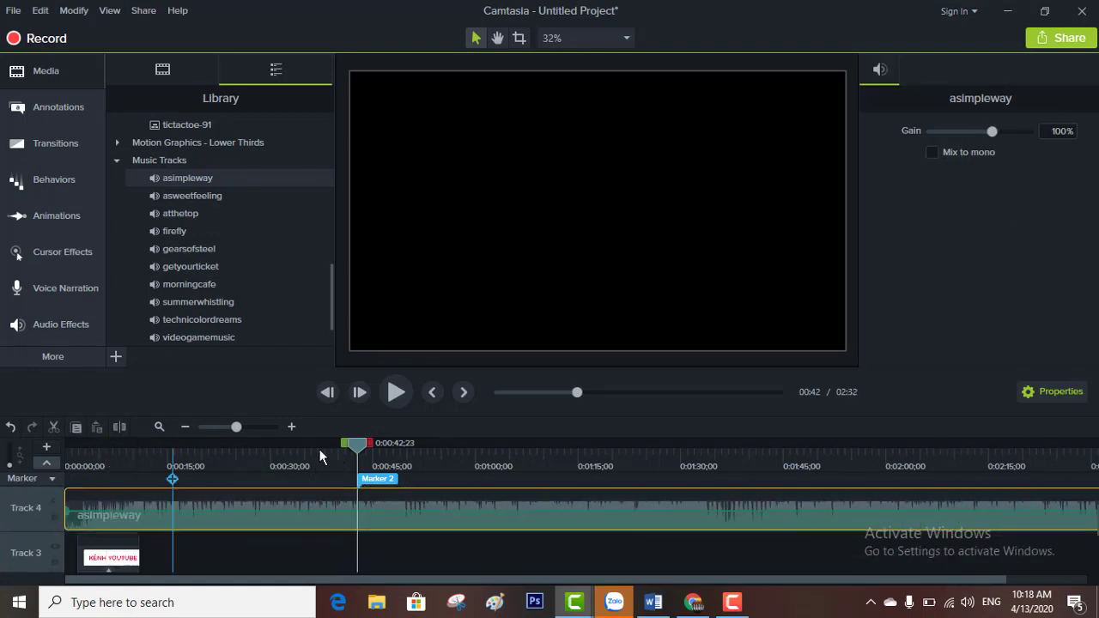
Play the intro with its background music from the beginning to past the end of the visuals.
{"action": "left_click_drag", "start_coordinate": [358, 444], "coordinate": [294, 446]}
{"action": "left_click_drag", "start_coordinate": [233, 467], "coordinate": [111, 494]}
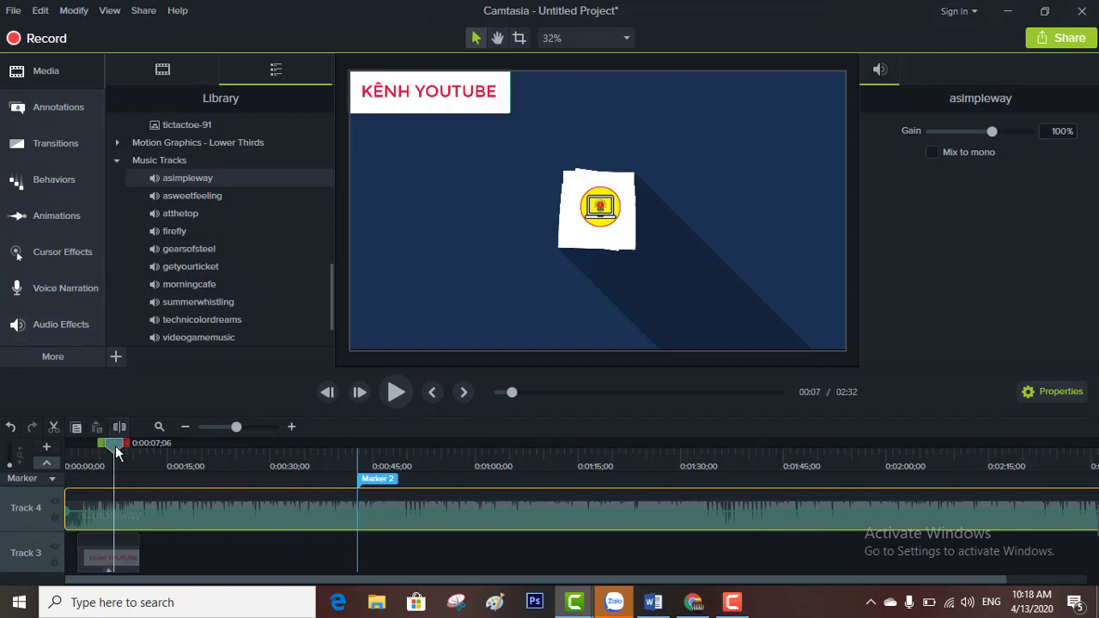
{"action": "left_click_drag", "start_coordinate": [115, 446], "coordinate": [72, 445]}
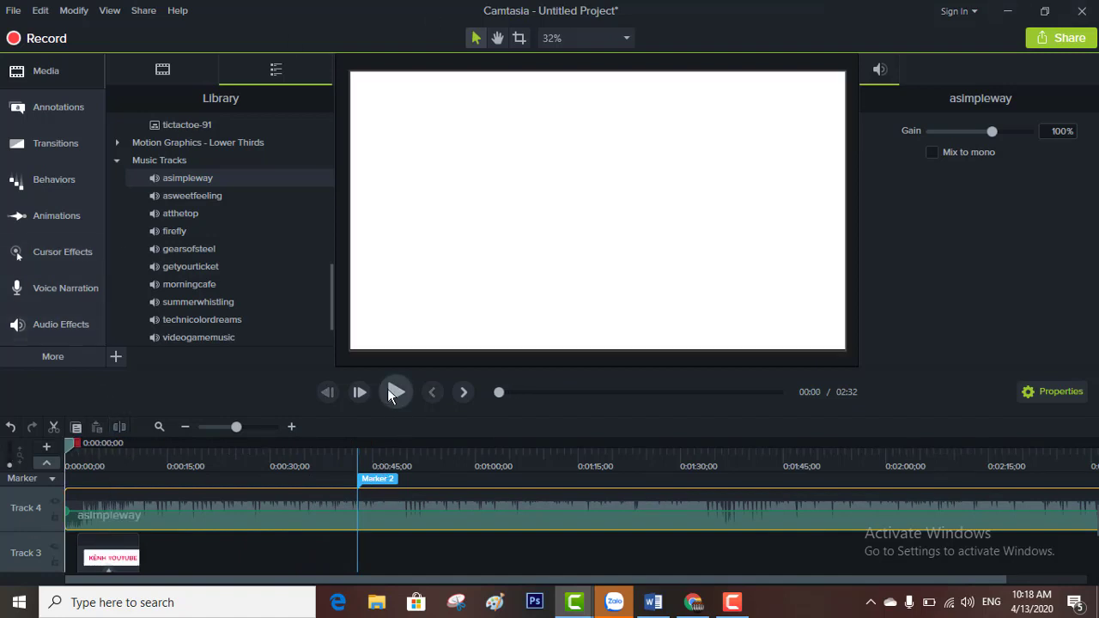
{"action": "left_click", "coordinate": [386, 391]}
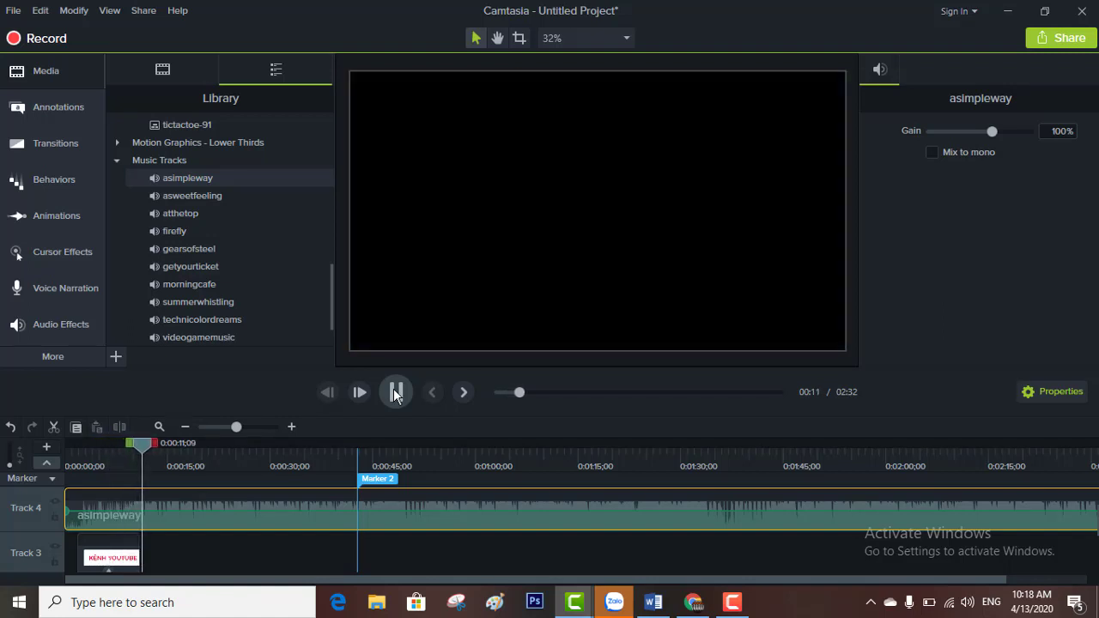
{"action": "left_click", "coordinate": [395, 393]}
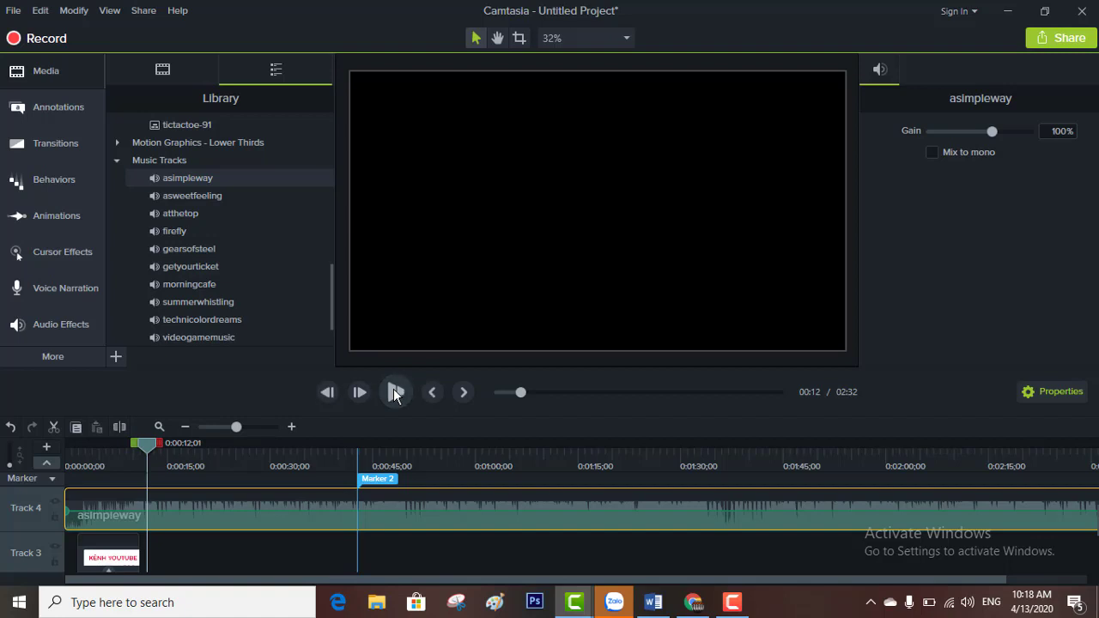
{"action": "left_click", "coordinate": [394, 392]}
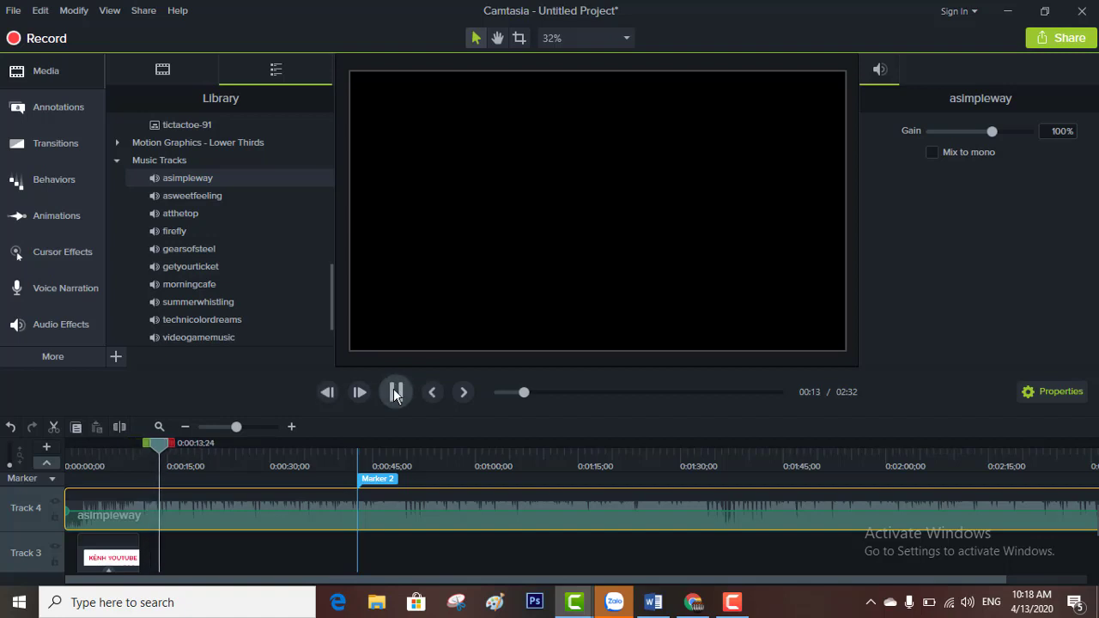
Delete the stray marker at 0:00:42;23 from the timeline.
{"action": "left_click", "coordinate": [380, 482]}
{"action": "right_click", "coordinate": [380, 482]}
{"action": "left_click", "coordinate": [418, 513]}
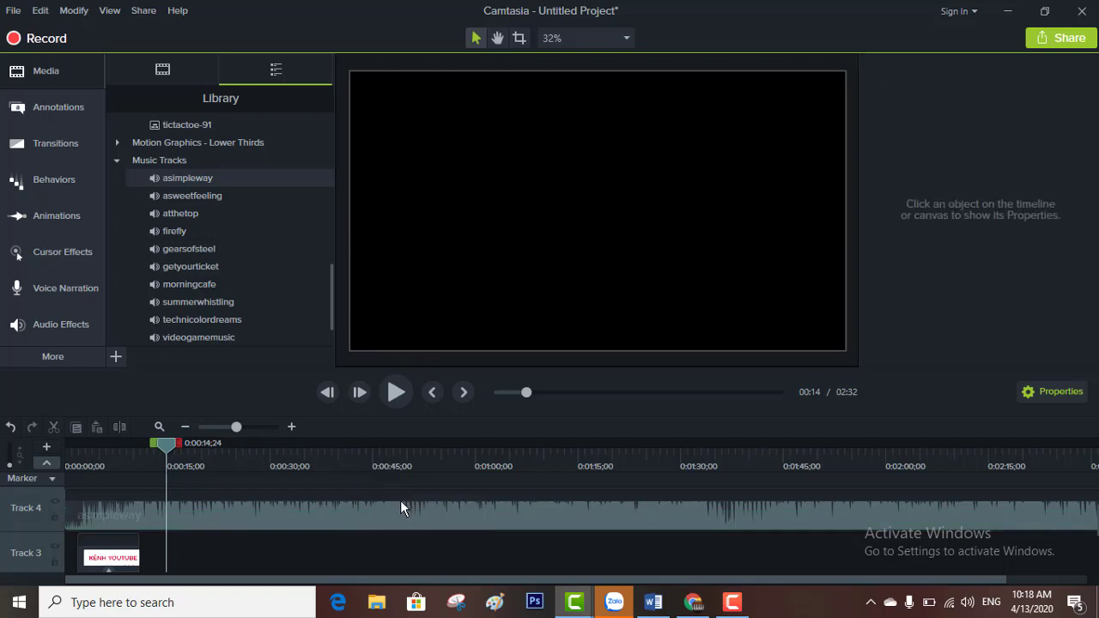
Listen to the music after the intro's end and further along the timeline to find a better passage.
{"action": "left_click", "coordinate": [391, 391]}
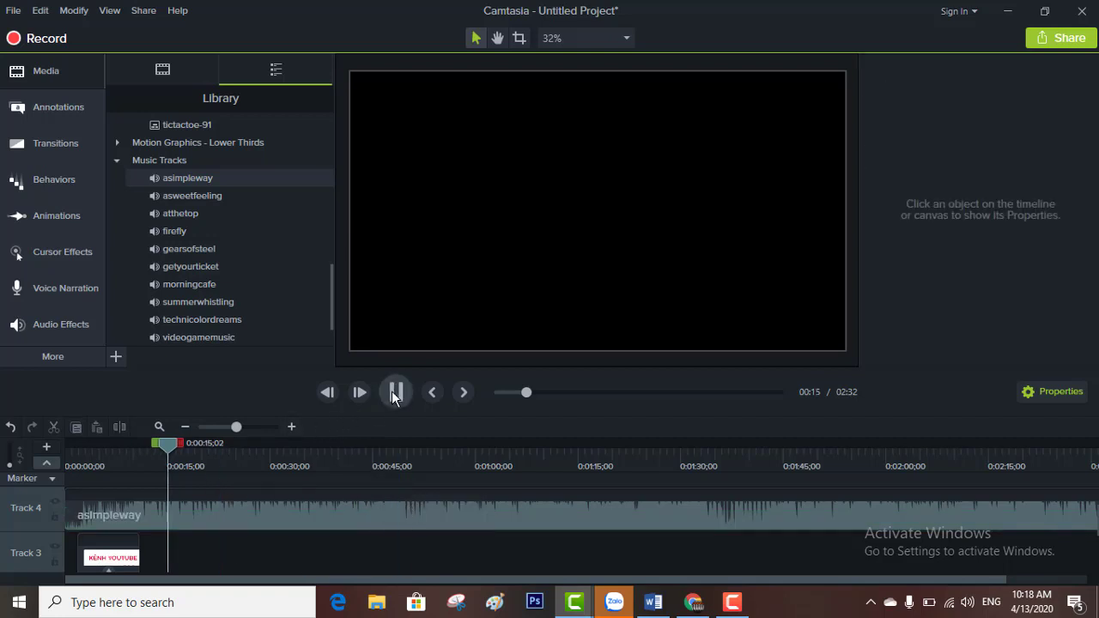
{"action": "left_click", "coordinate": [391, 390]}
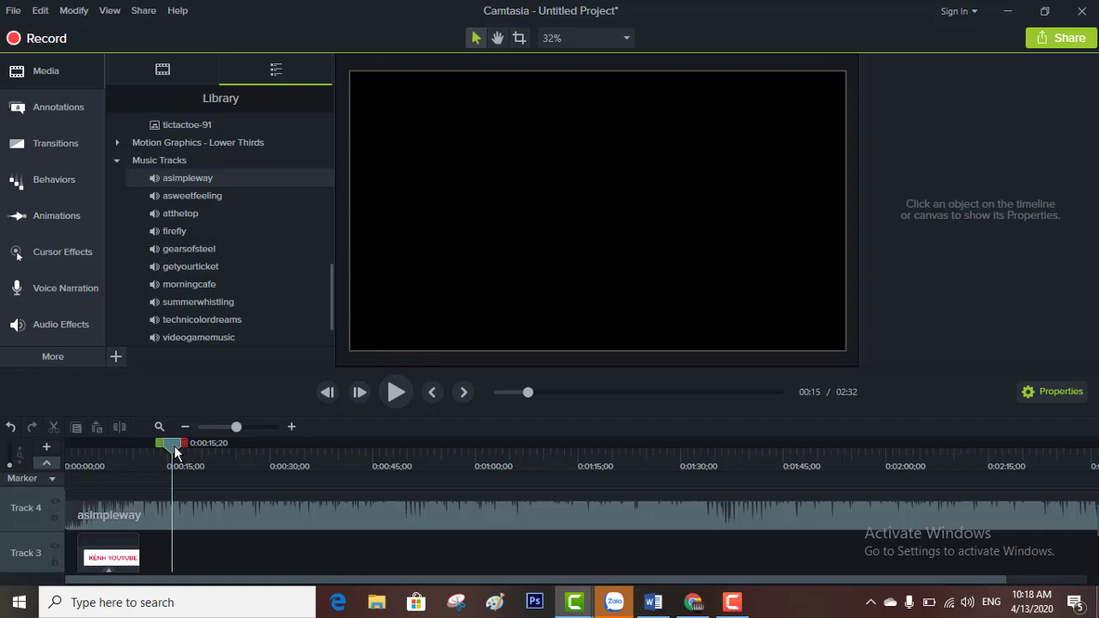
{"action": "left_click_drag", "start_coordinate": [174, 453], "coordinate": [430, 507]}
{"action": "left_click", "coordinate": [397, 390]}
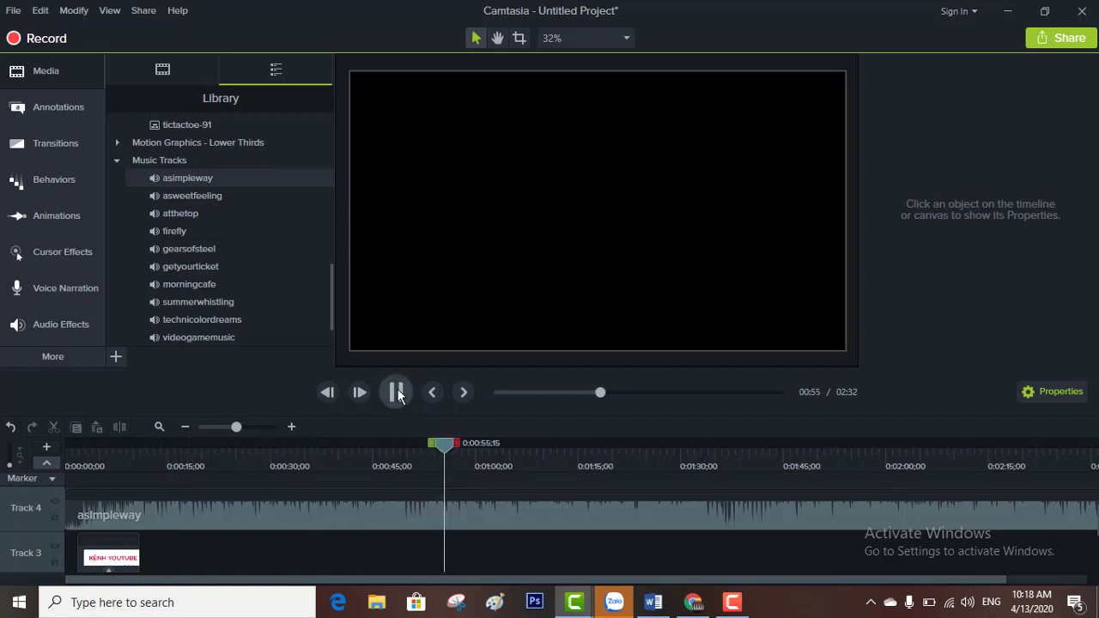
Cut away the part of the "asimpleway" clip before 0:00:51;10 and move the remainder to the start of Track 4.
{"action": "left_click", "coordinate": [453, 457]}
{"action": "left_click_drag", "start_coordinate": [453, 457], "coordinate": [417, 456]}
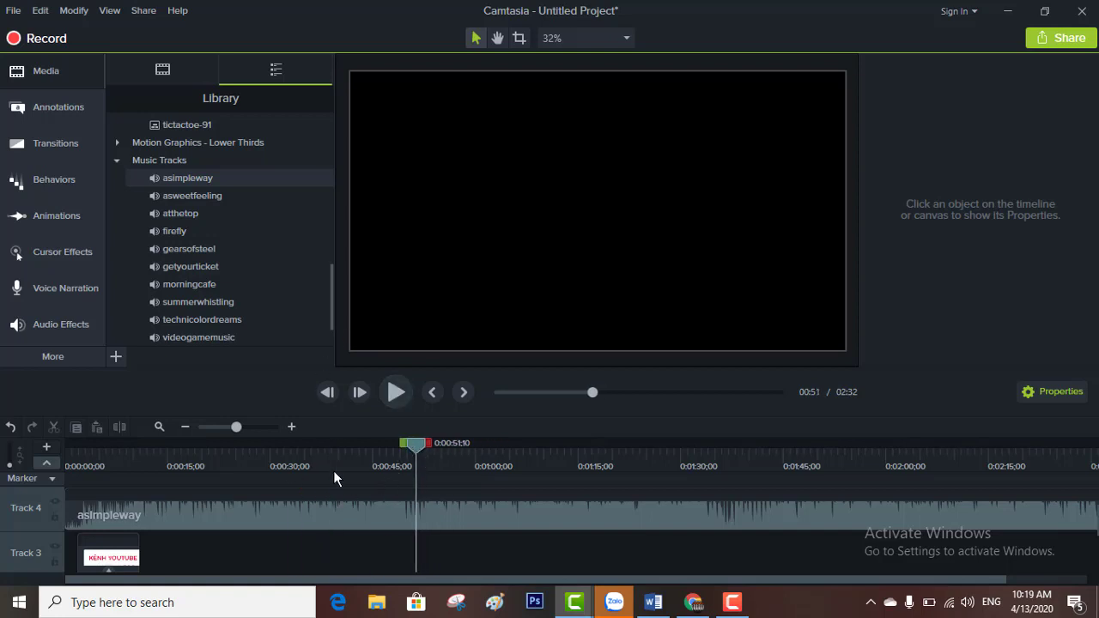
{"action": "left_click", "coordinate": [321, 513]}
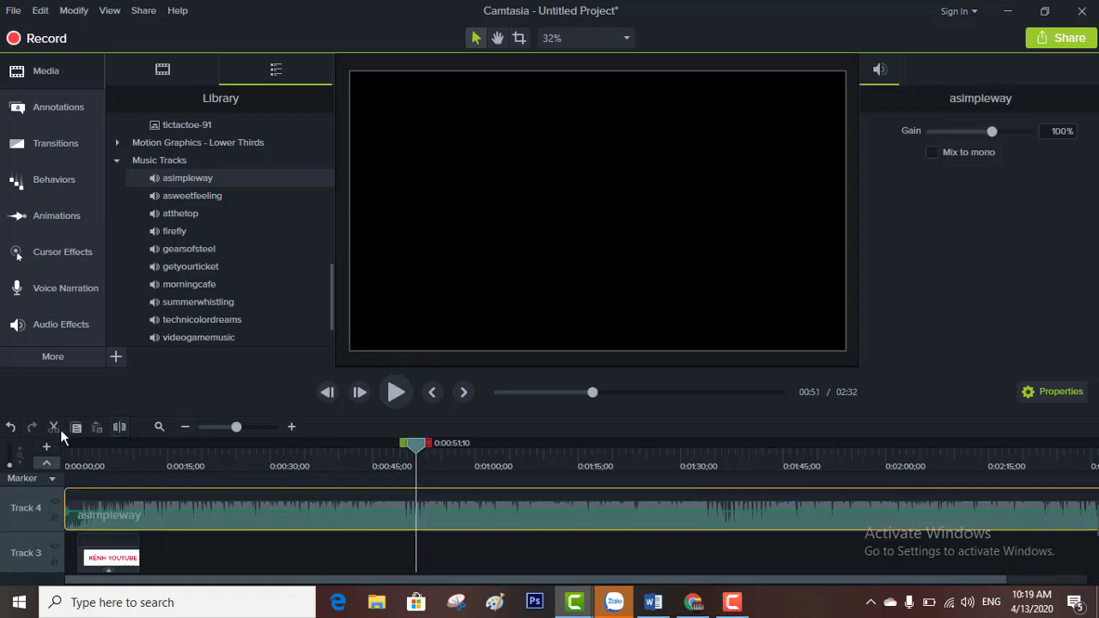
{"action": "left_click", "coordinate": [116, 427]}
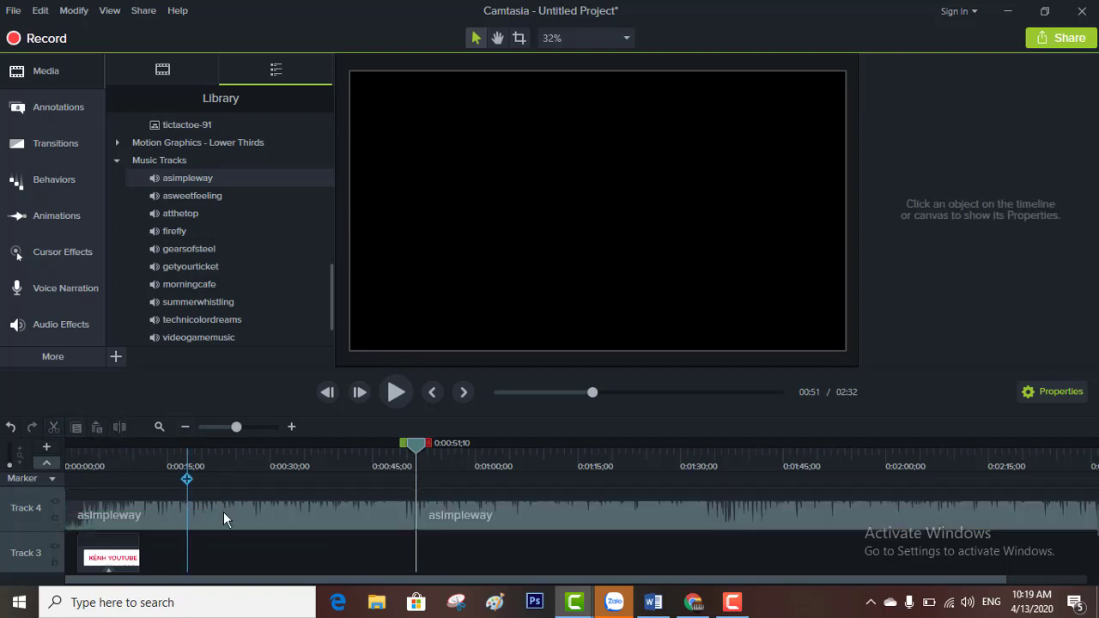
{"action": "left_click", "coordinate": [224, 516]}
{"action": "key", "text": "Delete"}
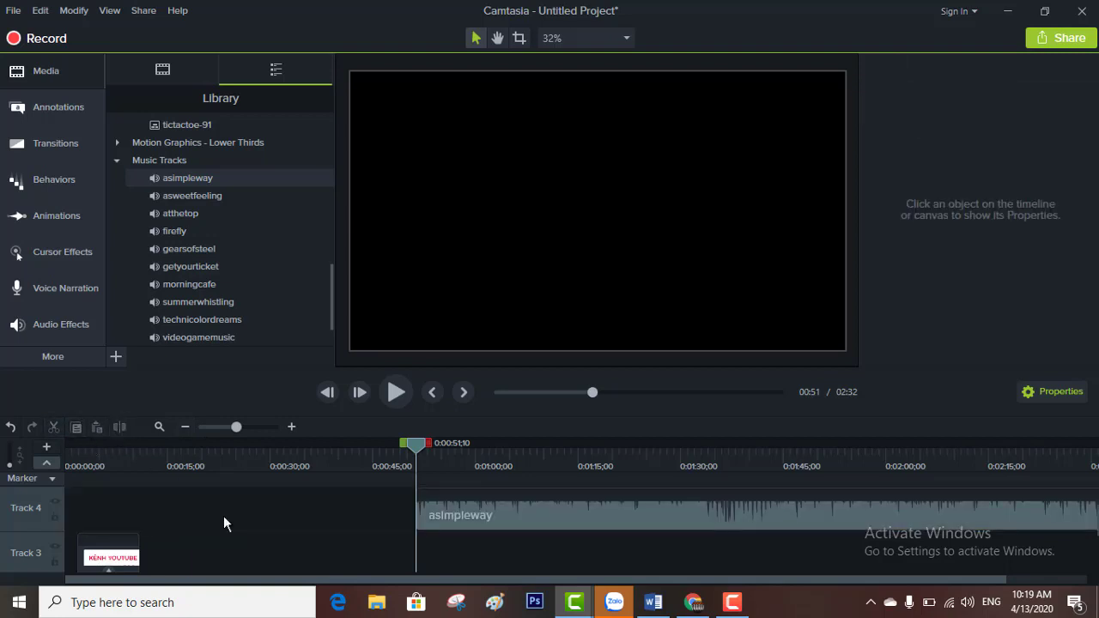
{"action": "left_click_drag", "start_coordinate": [558, 513], "coordinate": [208, 513]}
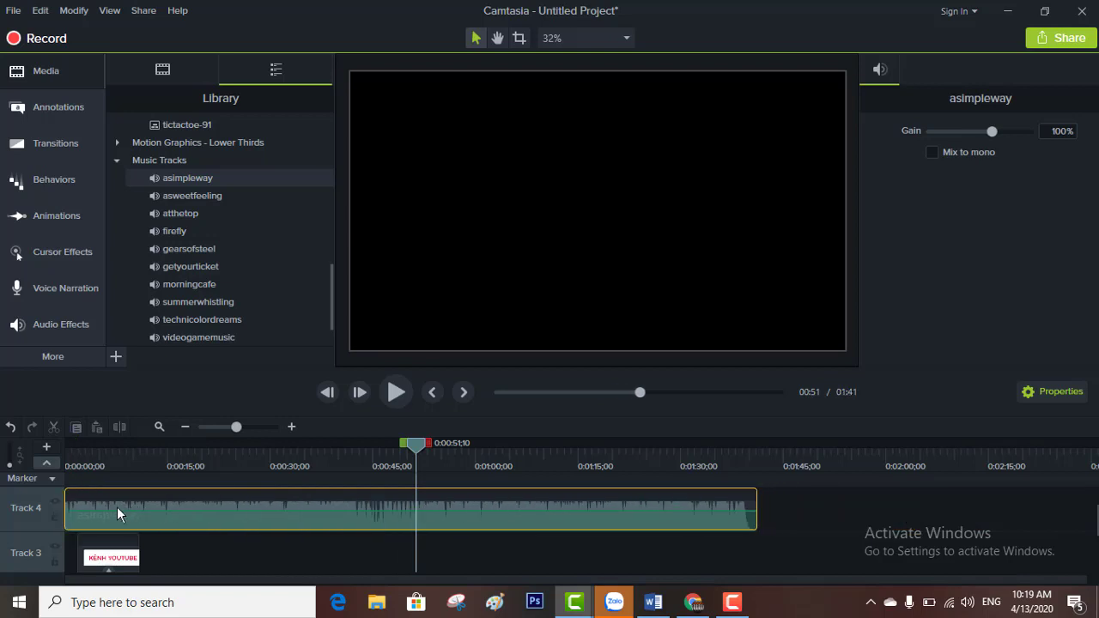
Split the "asimpleway" clip on Track 4 at 0:00:10;25, near the end of the intro visuals.
{"action": "left_click_drag", "start_coordinate": [414, 452], "coordinate": [139, 451]}
{"action": "scroll", "coordinate": [299, 559], "scroll_direction": "down", "scroll_amount": 3}
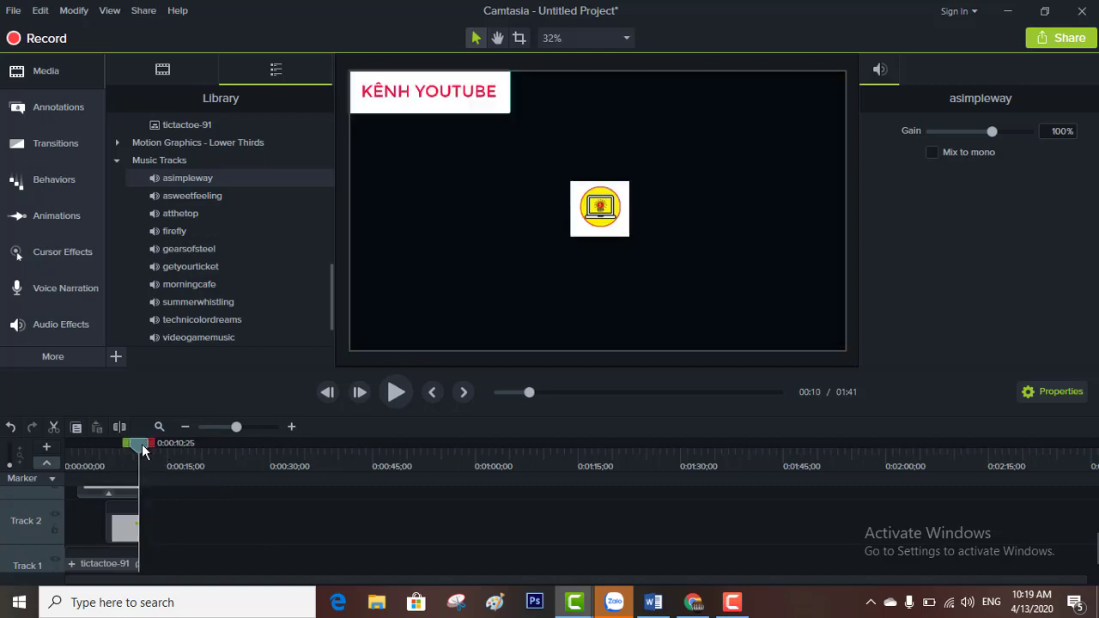
{"action": "scroll", "coordinate": [293, 553], "scroll_direction": "up", "scroll_amount": 3}
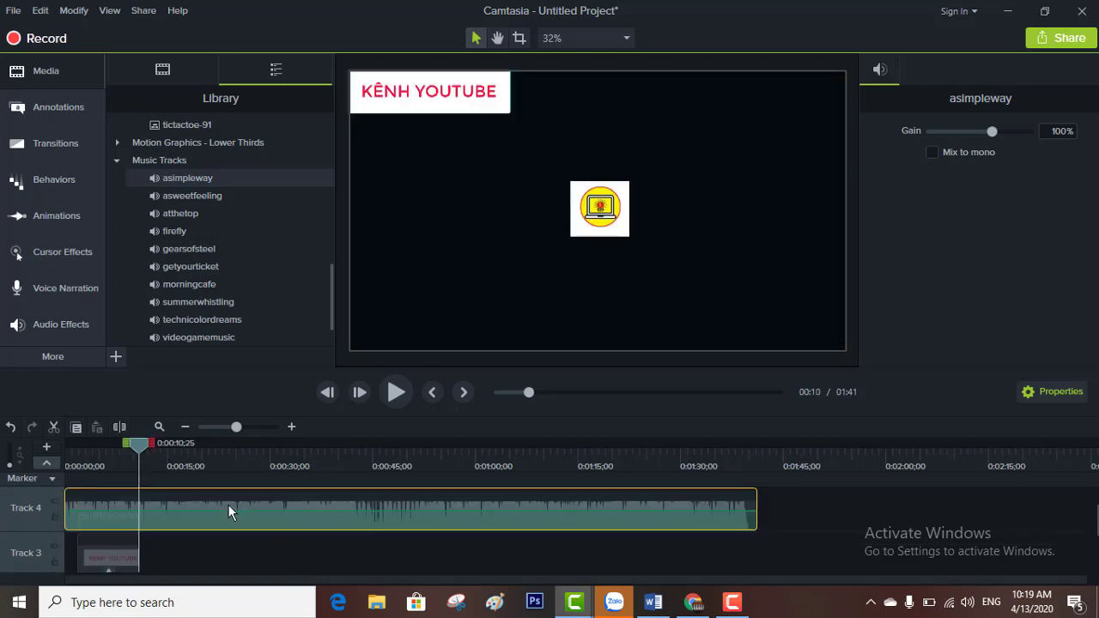
{"action": "left_click", "coordinate": [113, 425]}
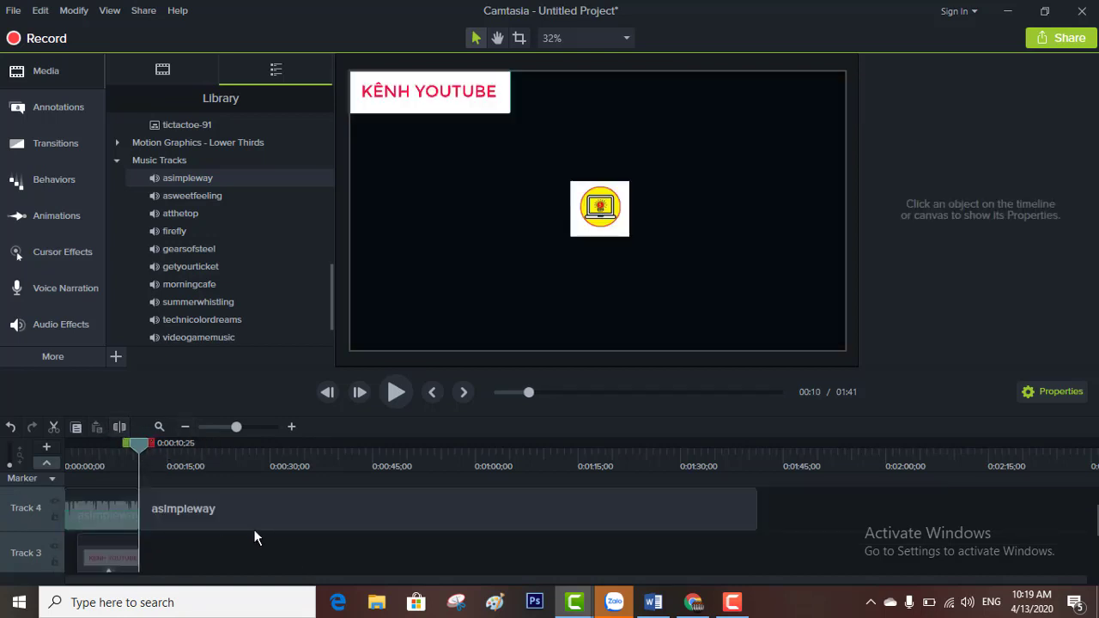
Delete the leftover part of the "asimpleway" clip after 0:00:10;25 on Track 4.
{"action": "left_click", "coordinate": [254, 528]}
{"action": "key", "text": "Delete"}
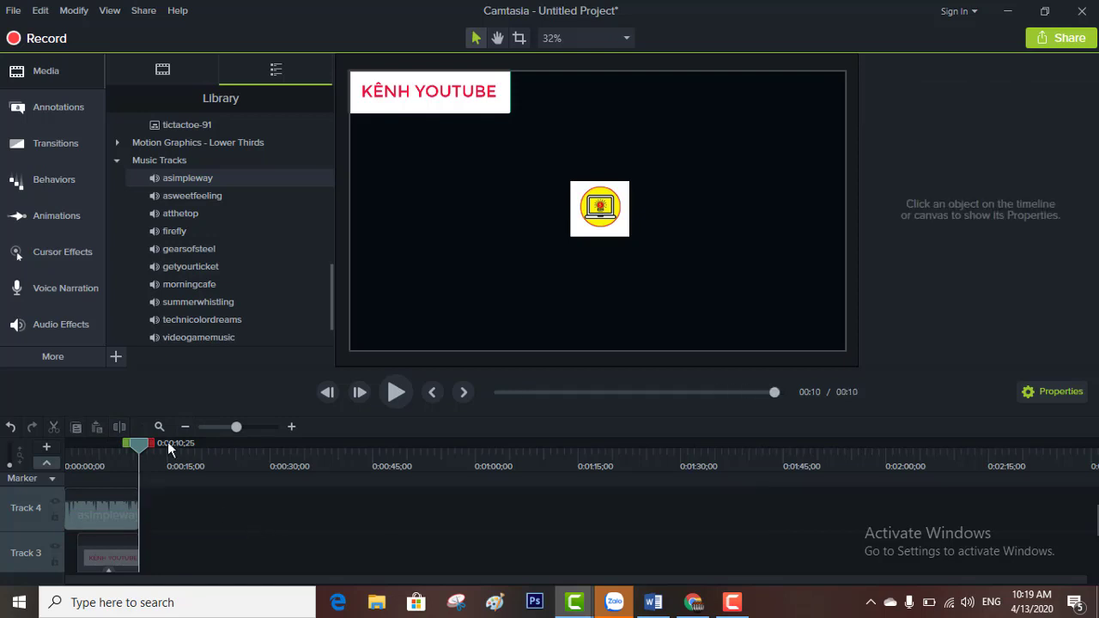
Play the intro from the start of the timeline to check the visuals with the trimmed music, and pause it.
{"action": "left_click_drag", "start_coordinate": [143, 442], "coordinate": [68, 443]}
{"action": "left_click", "coordinate": [404, 391]}
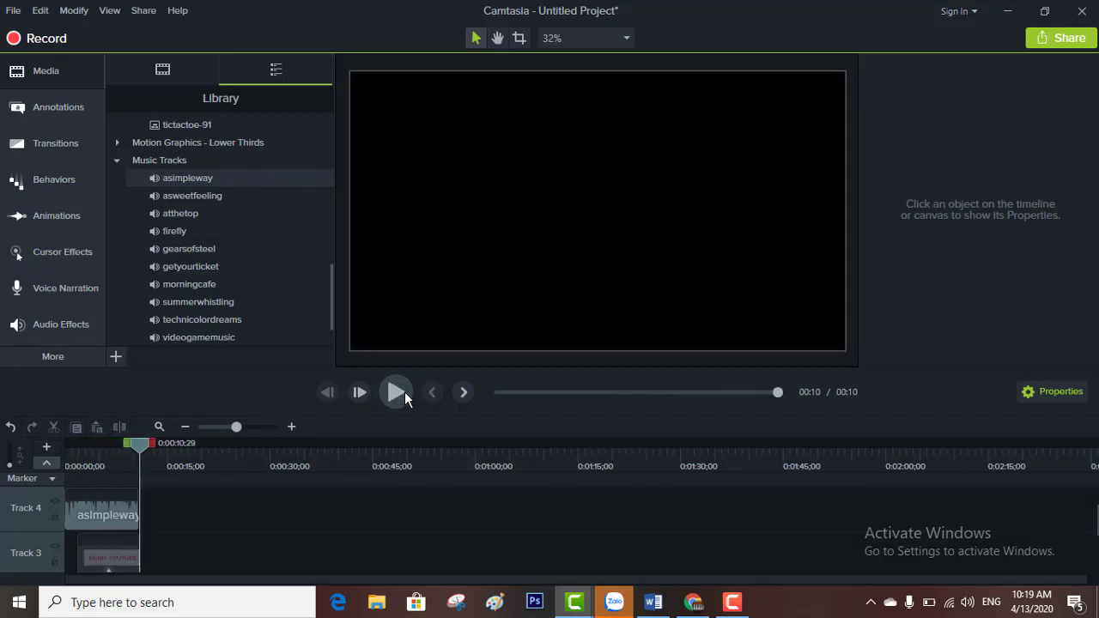
{"action": "left_click", "coordinate": [404, 391]}
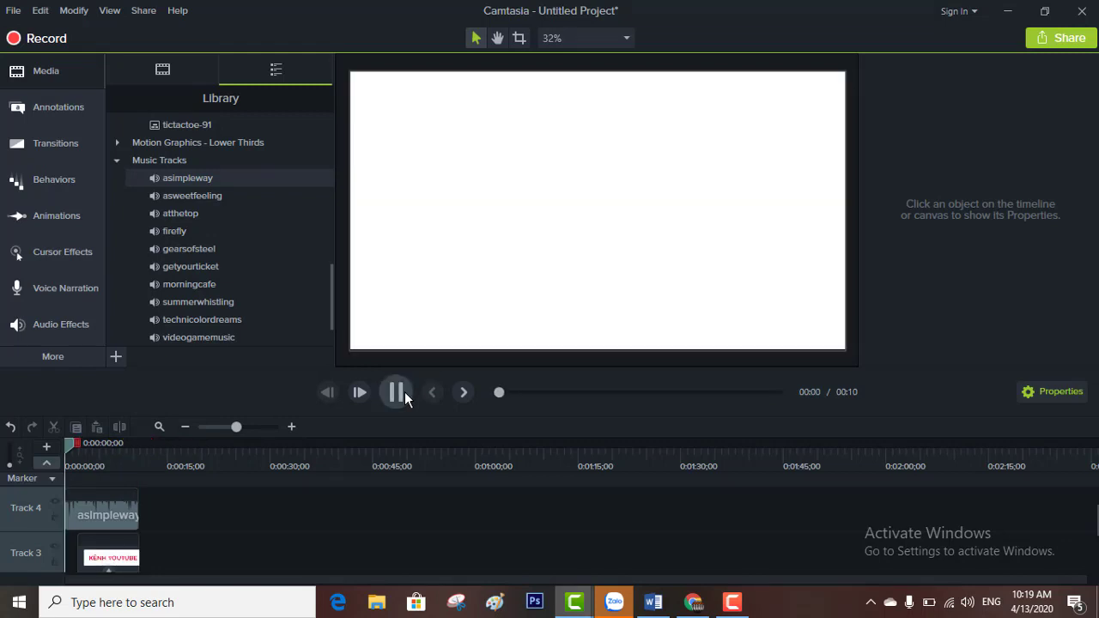
{"action": "left_click", "coordinate": [405, 392]}
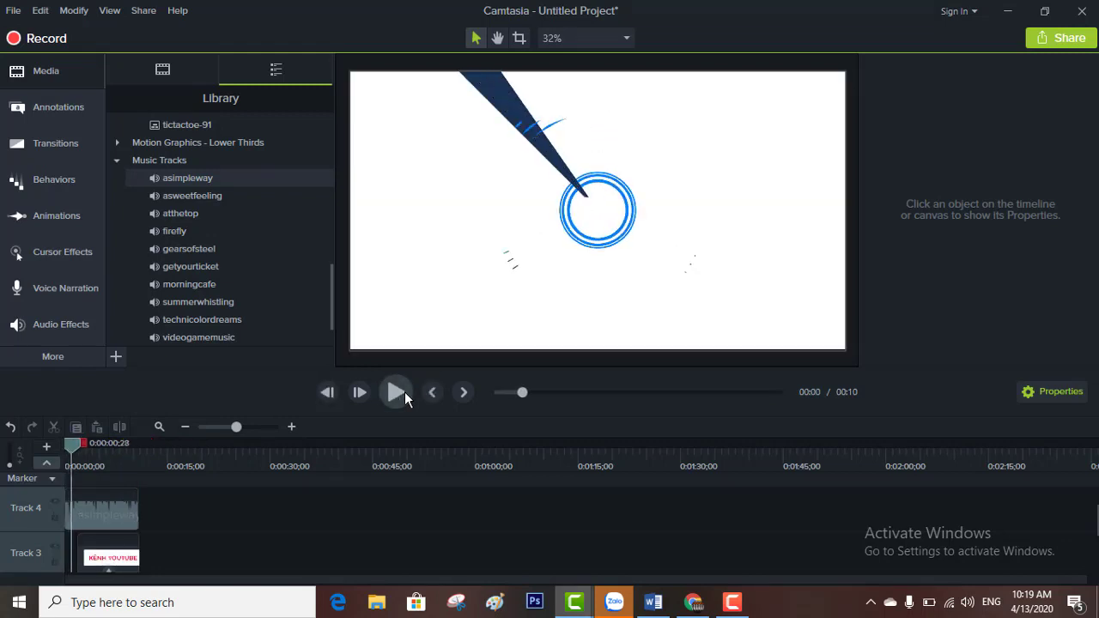
Produce the intro as a local file with the MP4 only (up to 1080p) preset, named "Untitled Project" in D:\.
{"action": "left_click", "coordinate": [1061, 38]}
{"action": "left_click", "coordinate": [1013, 73]}
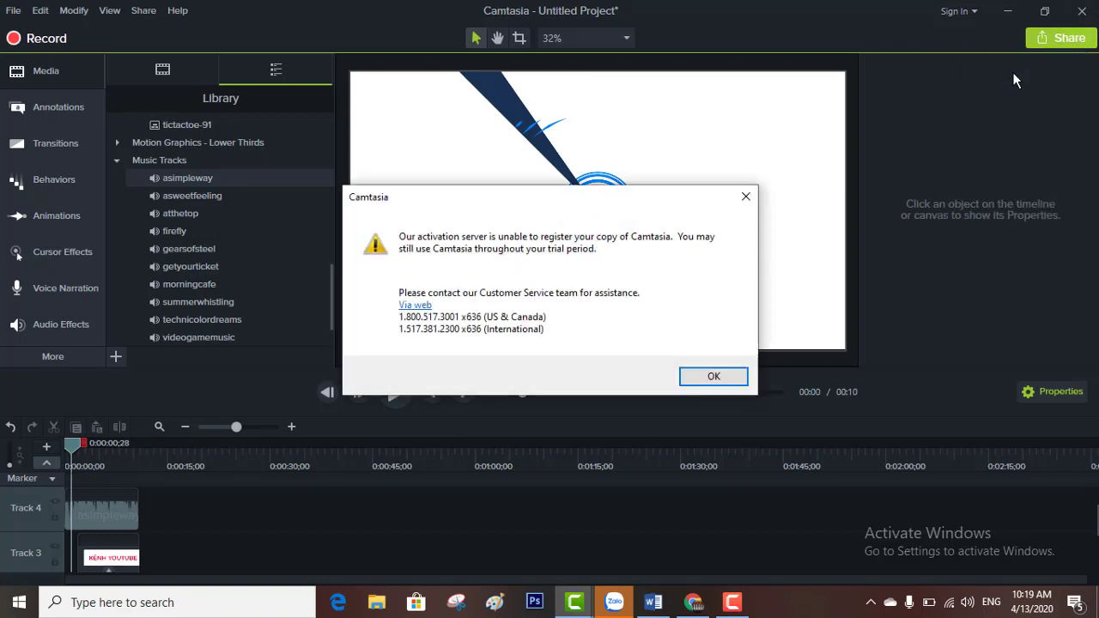
{"action": "left_click", "coordinate": [718, 379]}
{"action": "left_click", "coordinate": [707, 160]}
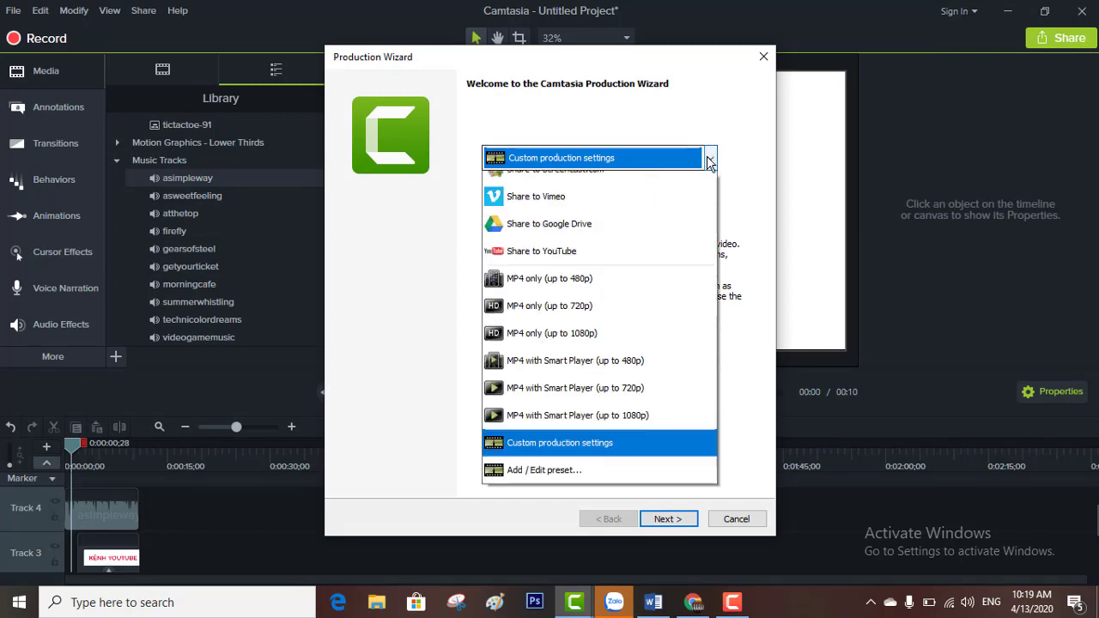
{"action": "left_click", "coordinate": [619, 345]}
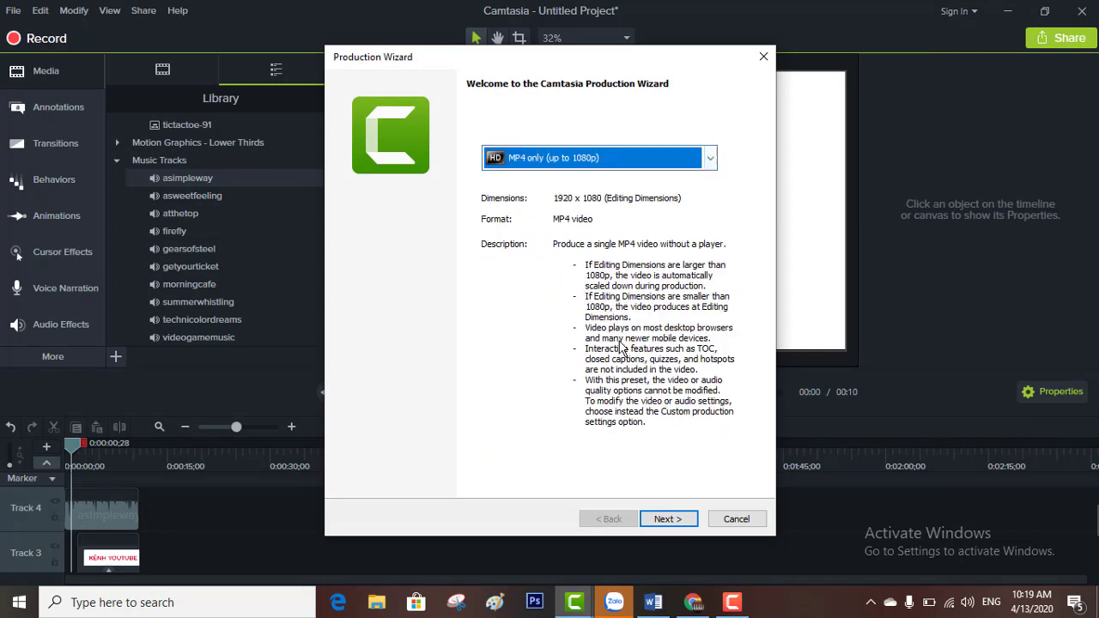
{"action": "left_click", "coordinate": [668, 518]}
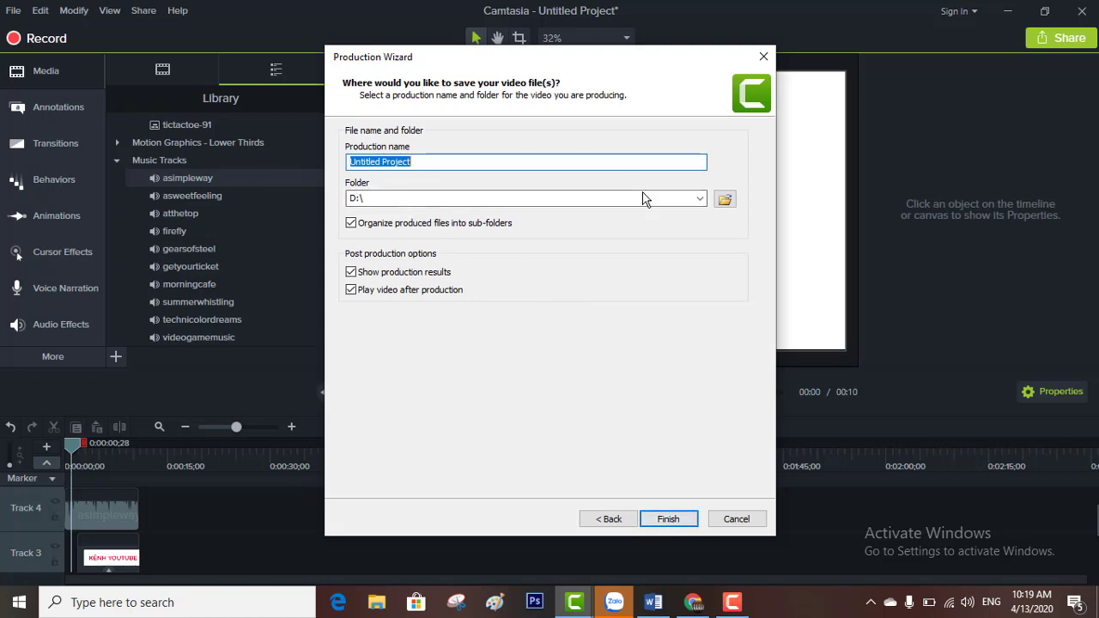
{"action": "left_click", "coordinate": [662, 520]}
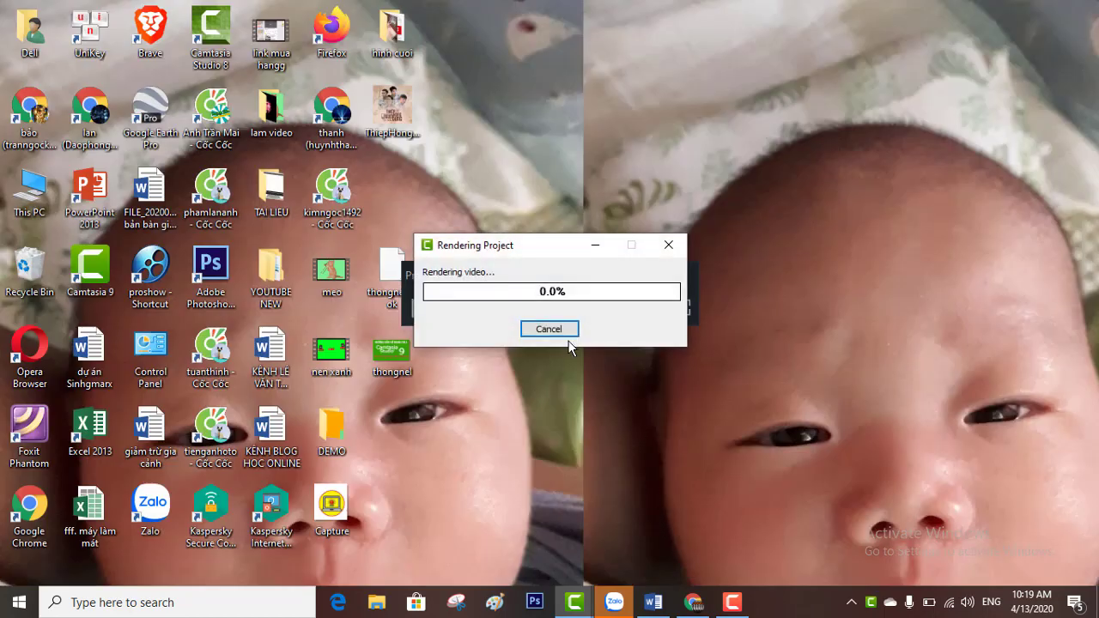
Move the rendering progress window clear of the "asimpleway" preview window.
{"action": "left_click_drag", "start_coordinate": [564, 251], "coordinate": [597, 163]}
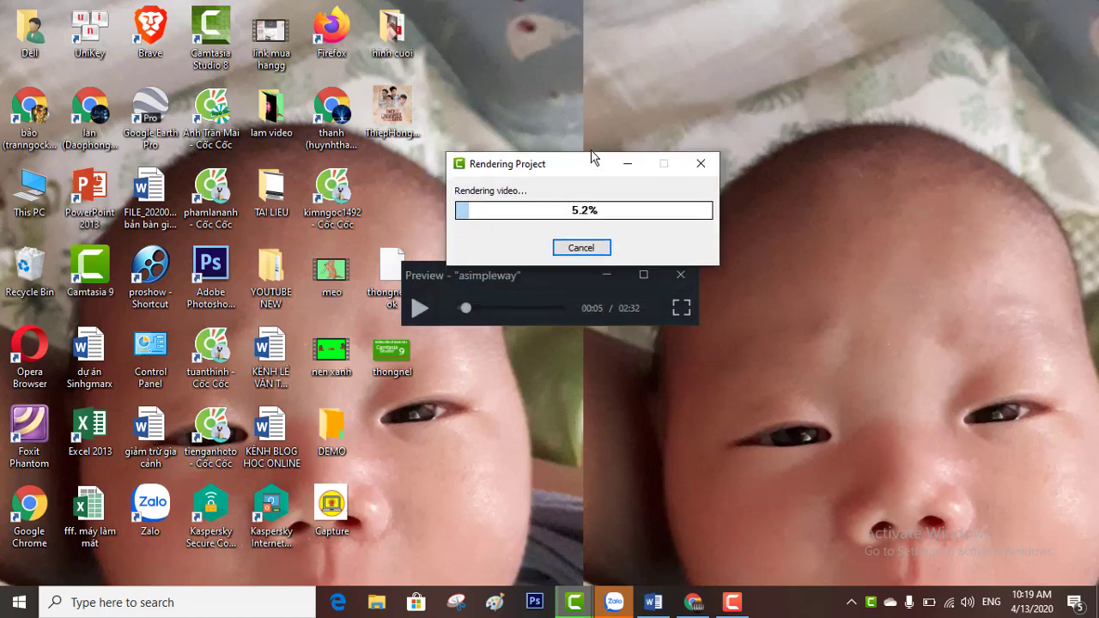
{"action": "left_click", "coordinate": [671, 269]}
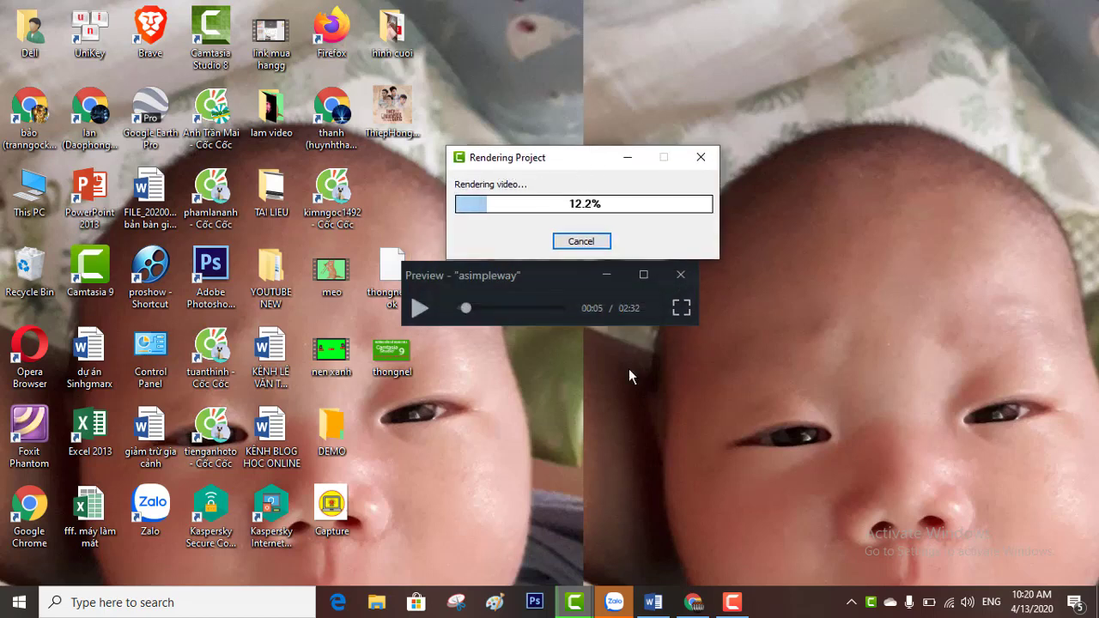